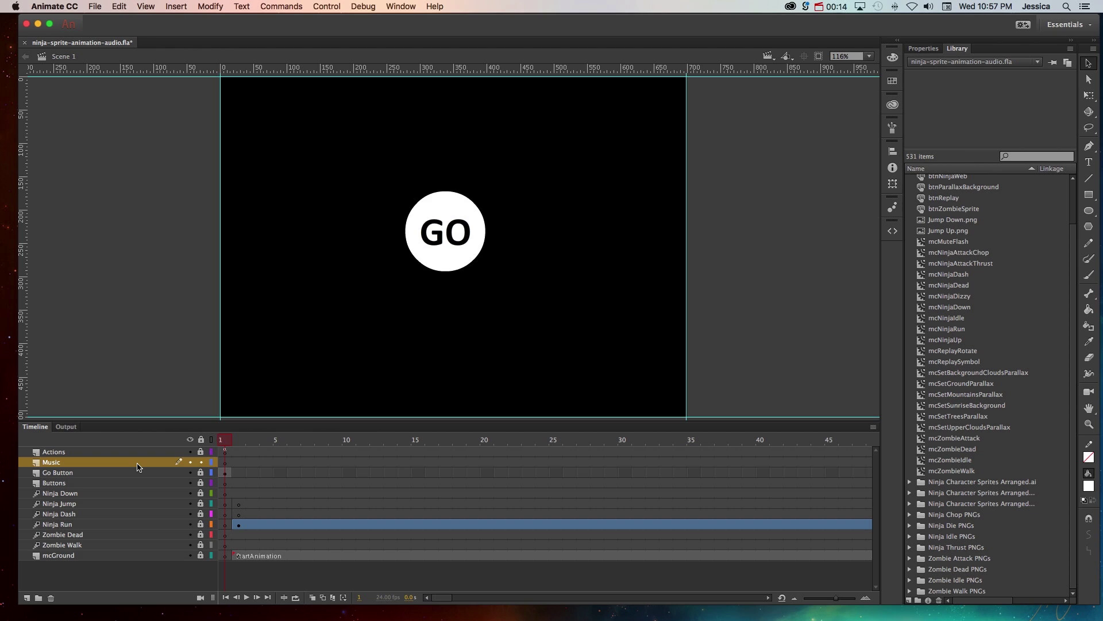
Step: Insert a blank keyframe at frame 2 of the Music layer
{"action": "left_click", "coordinate": [240, 462]}
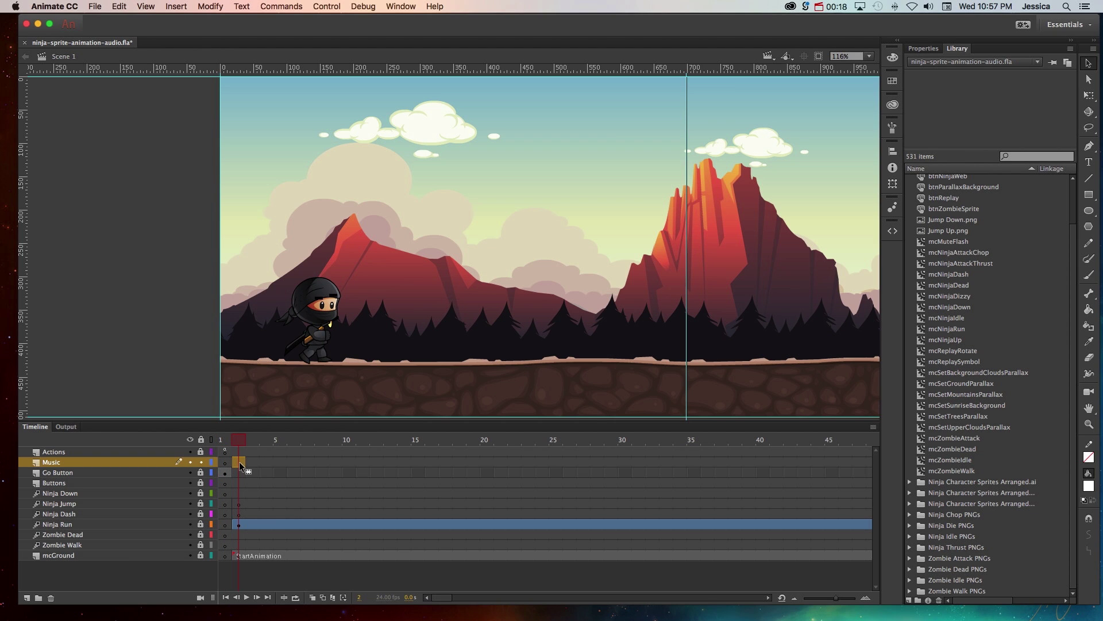
{"action": "left_click", "coordinate": [227, 444]}
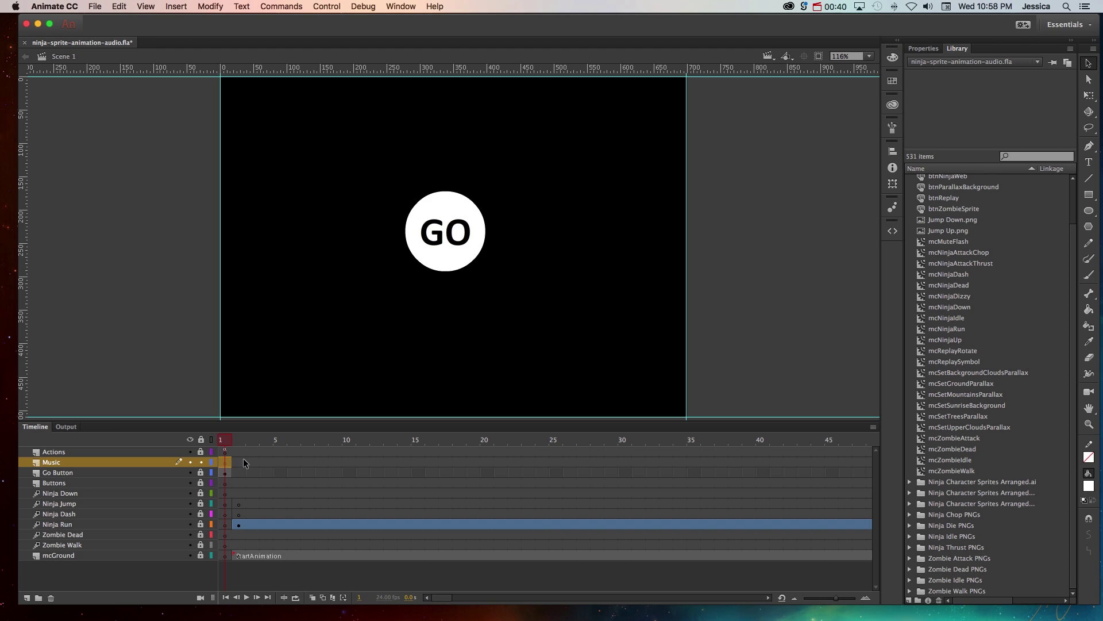
{"action": "left_click", "coordinate": [242, 461]}
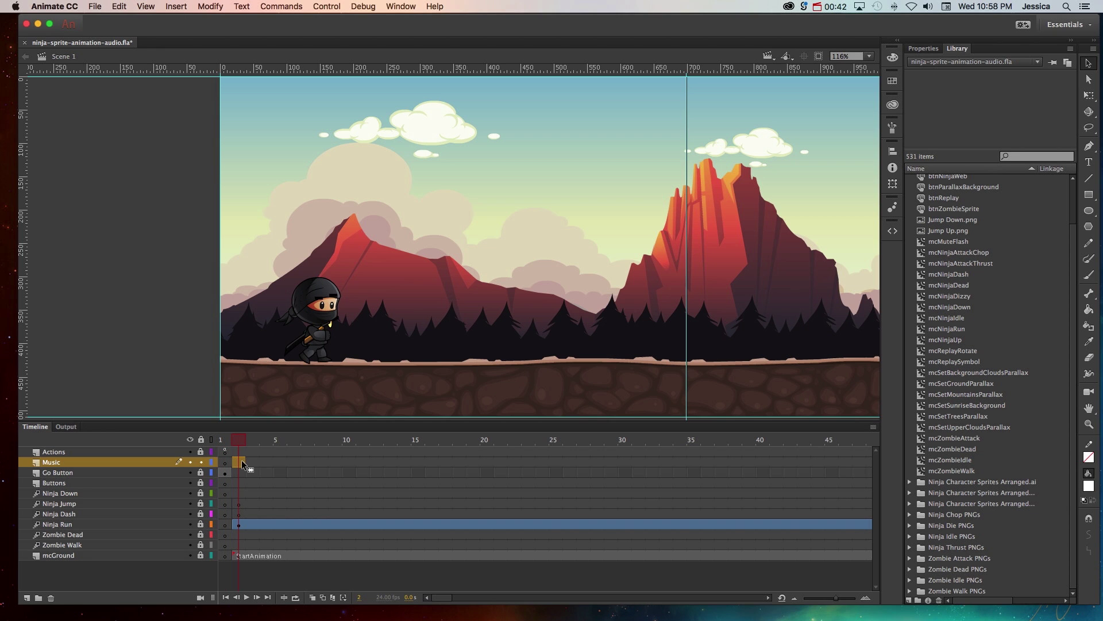
{"action": "left_click", "coordinate": [181, 7]}
{"action": "mouse_move", "coordinate": [196, 77]}
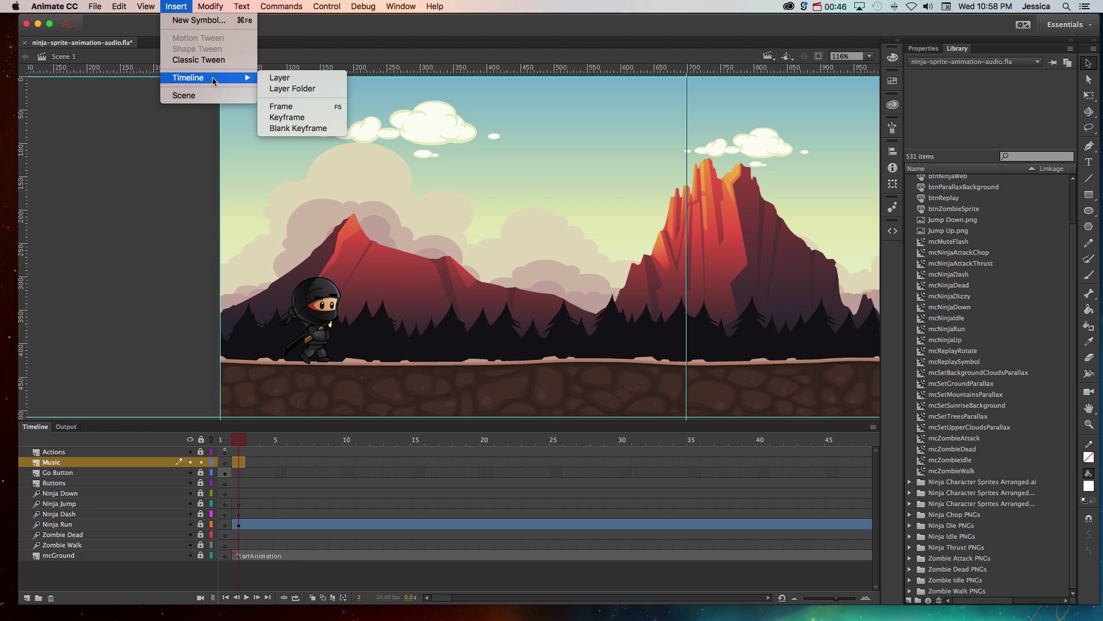
{"action": "left_click", "coordinate": [281, 129]}
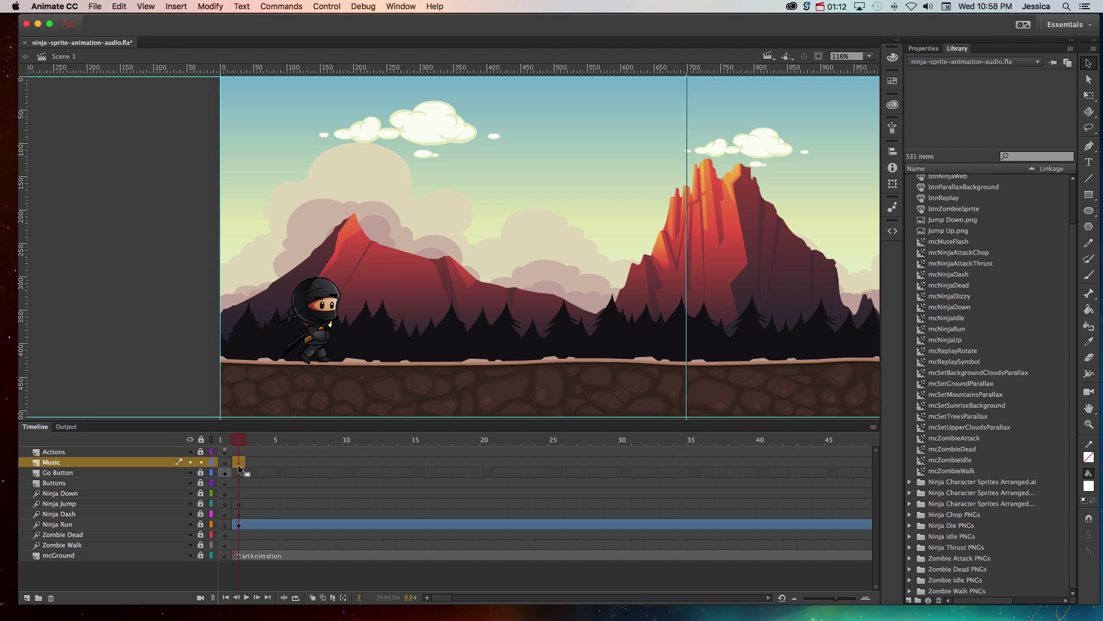
Step: Import Ninja Run.mp3 from the audio-tutorial folder into the library
{"action": "left_click", "coordinate": [95, 6]}
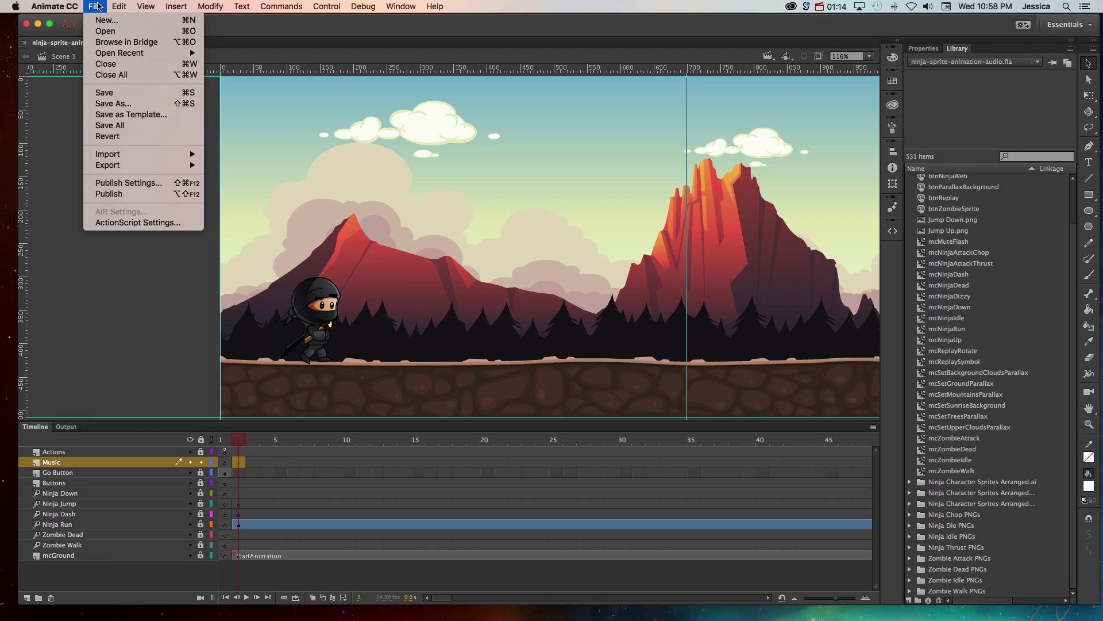
{"action": "mouse_move", "coordinate": [172, 154]}
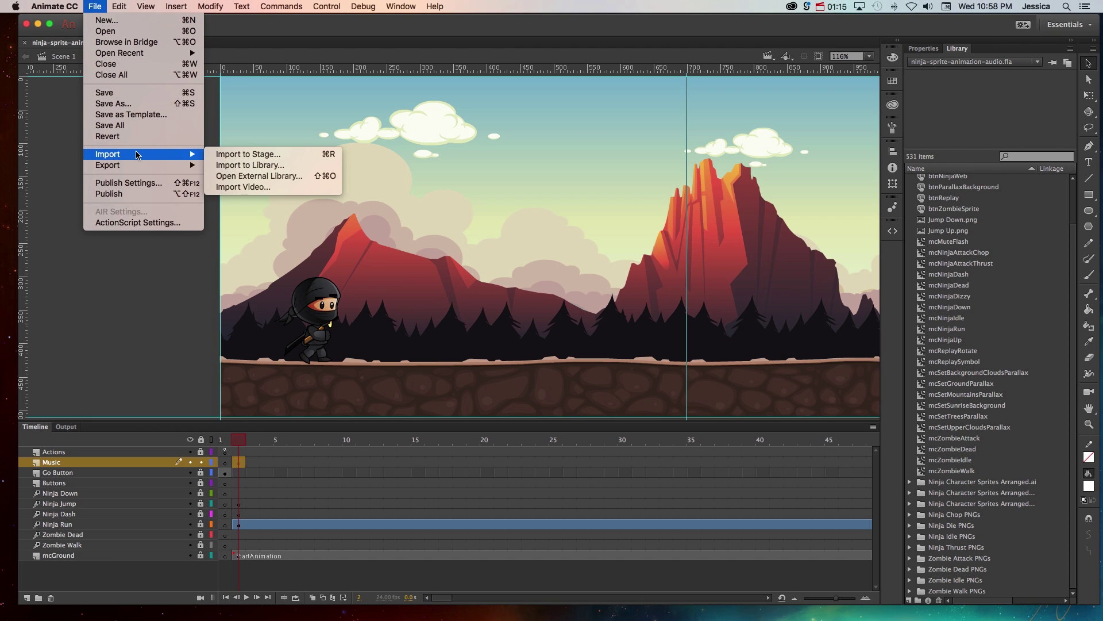
{"action": "left_click", "coordinate": [242, 165]}
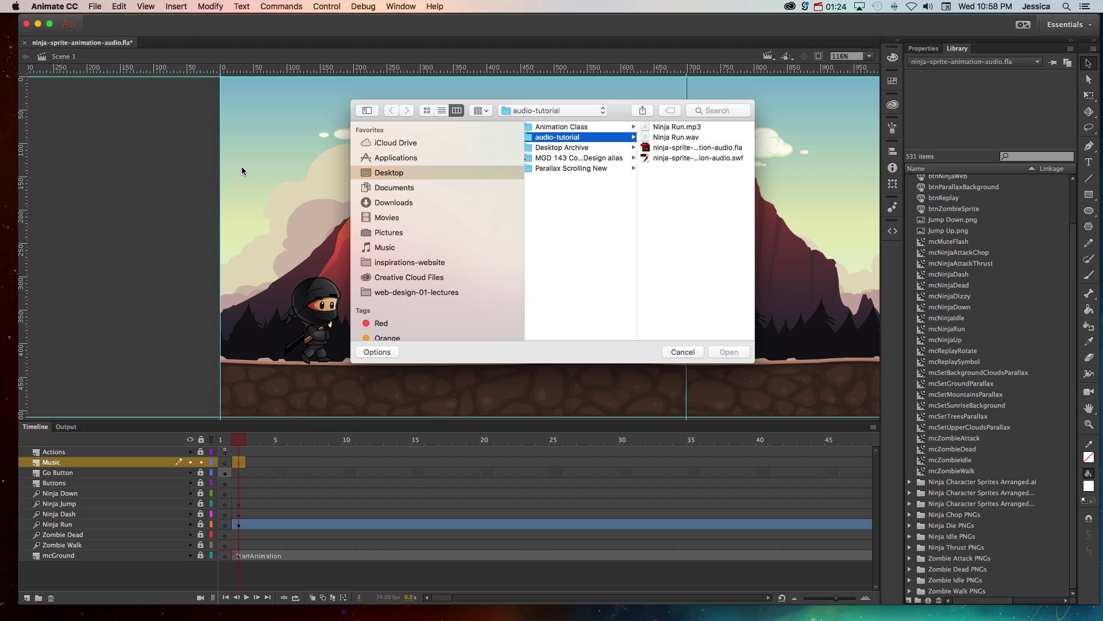
{"action": "left_click", "coordinate": [676, 127]}
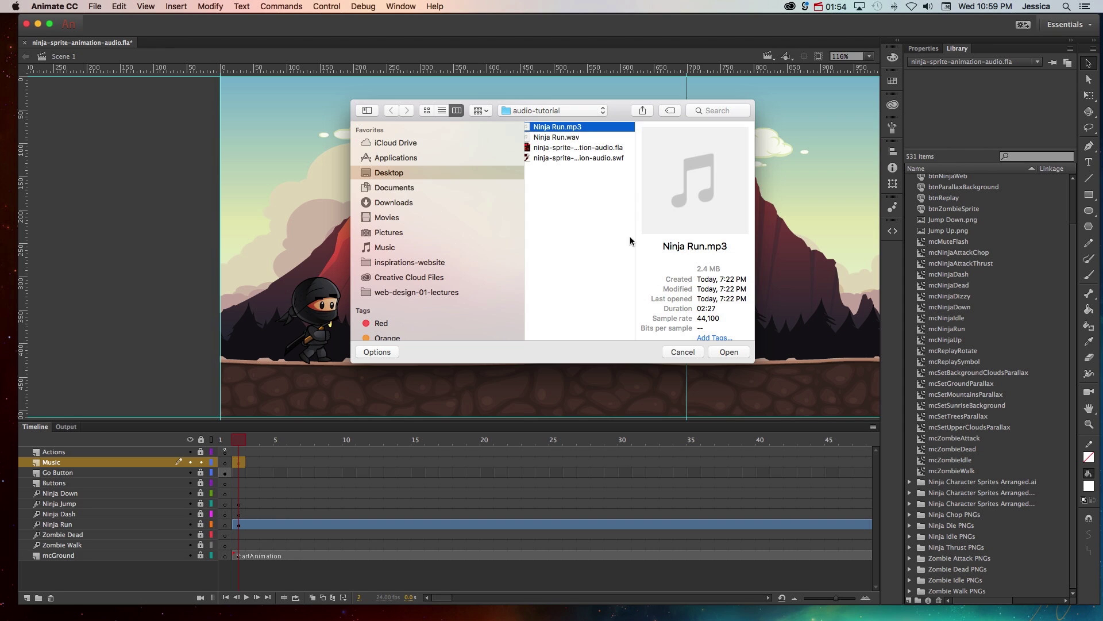
{"action": "left_click", "coordinate": [728, 352]}
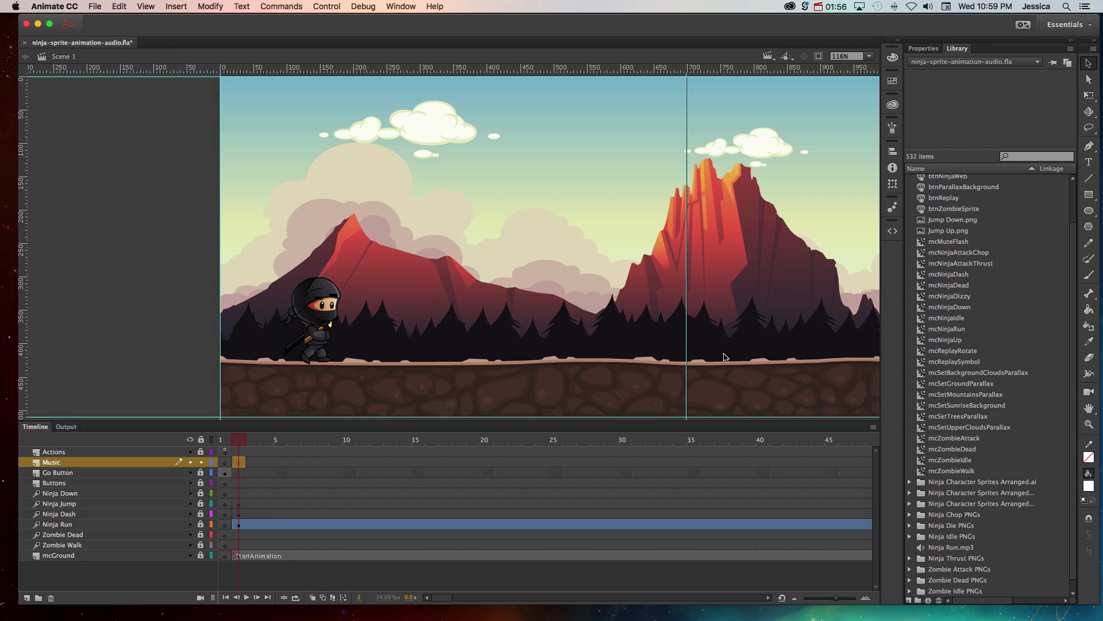
Step: Assign the Ninja Run.mp3 sound to the keyframe at frame 2 of the Music layer
{"action": "scroll", "coordinate": [941, 296], "scroll_direction": "down", "scroll_amount": 1}
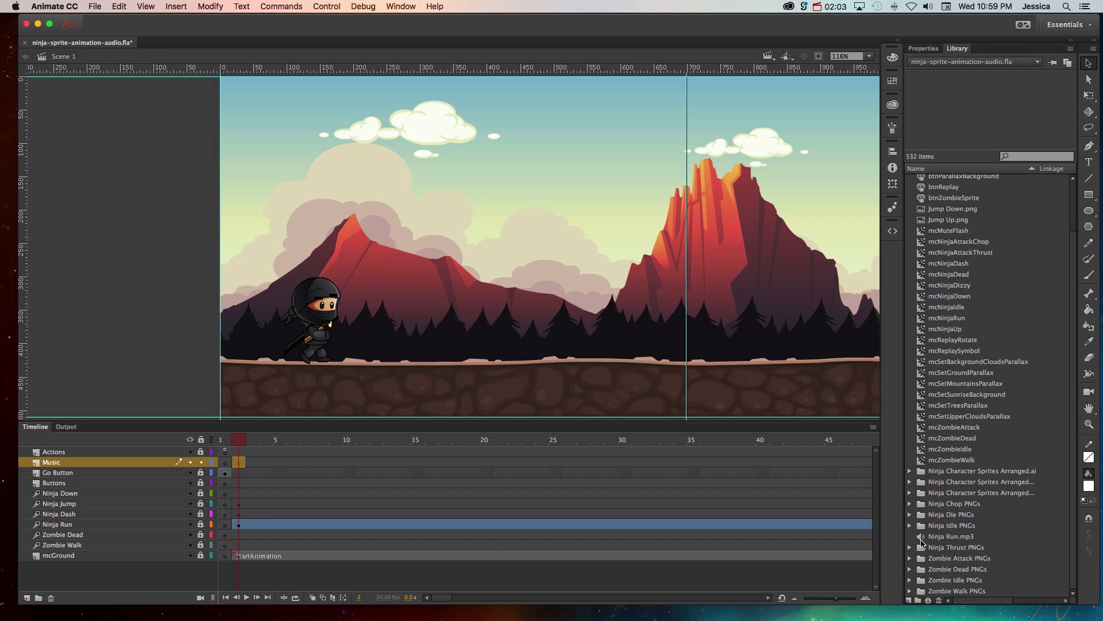
{"action": "left_click_drag", "start_coordinate": [921, 542], "coordinate": [240, 461]}
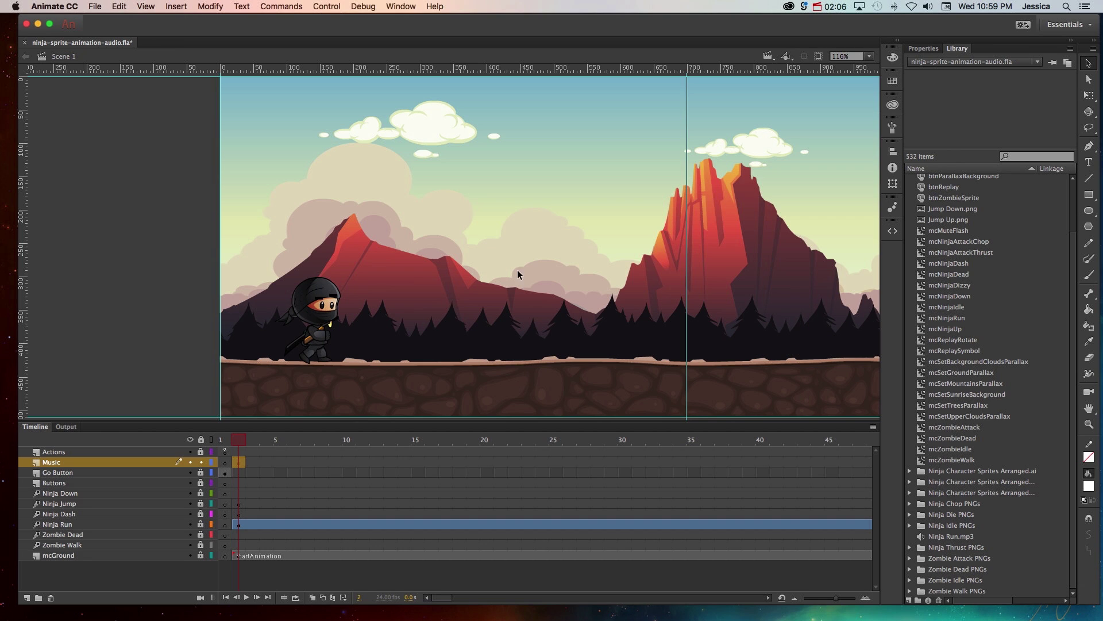
{"action": "left_click", "coordinate": [923, 48]}
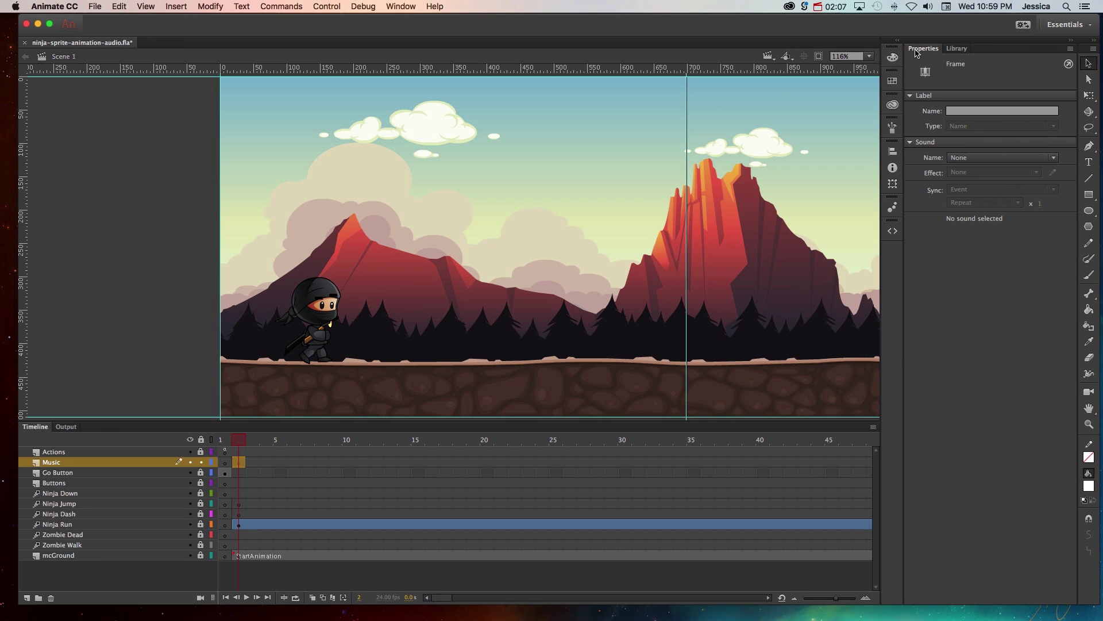
{"action": "left_click", "coordinate": [911, 142]}
{"action": "left_click", "coordinate": [911, 143]}
{"action": "left_click", "coordinate": [977, 159]}
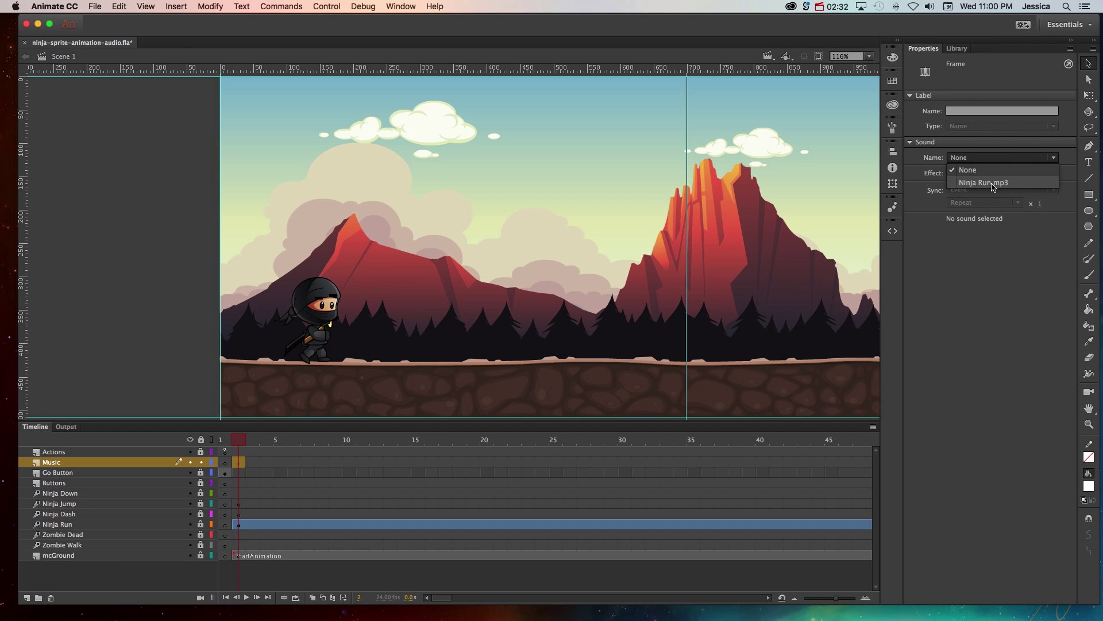
{"action": "left_click", "coordinate": [989, 183]}
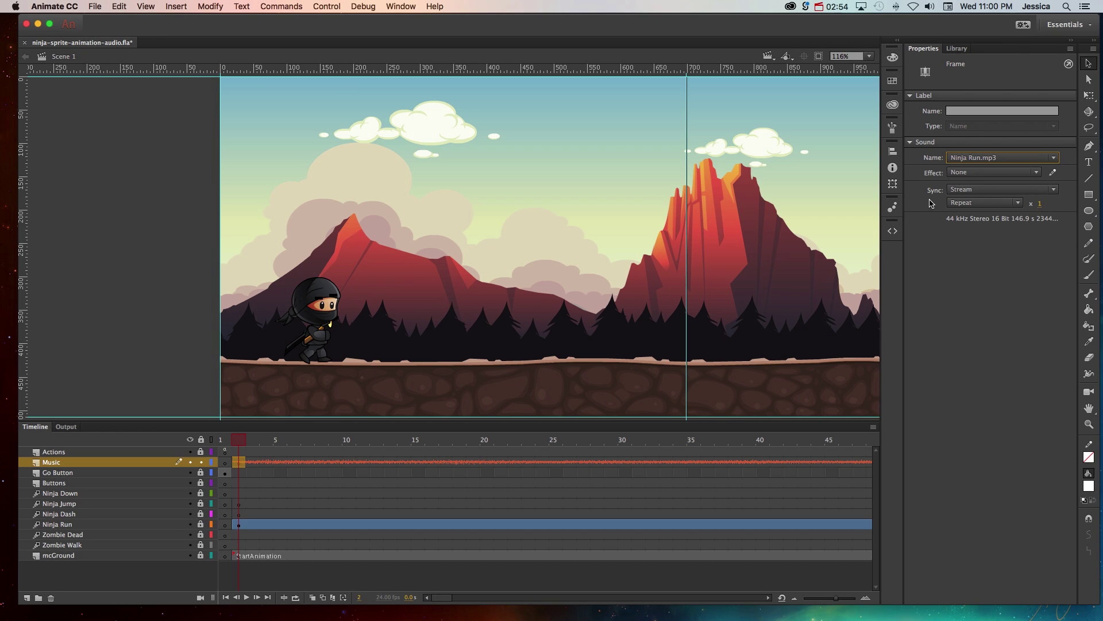
Step: Set the sync mode of the Ninja Run.mp3 sound to Event
{"action": "left_click", "coordinate": [958, 191]}
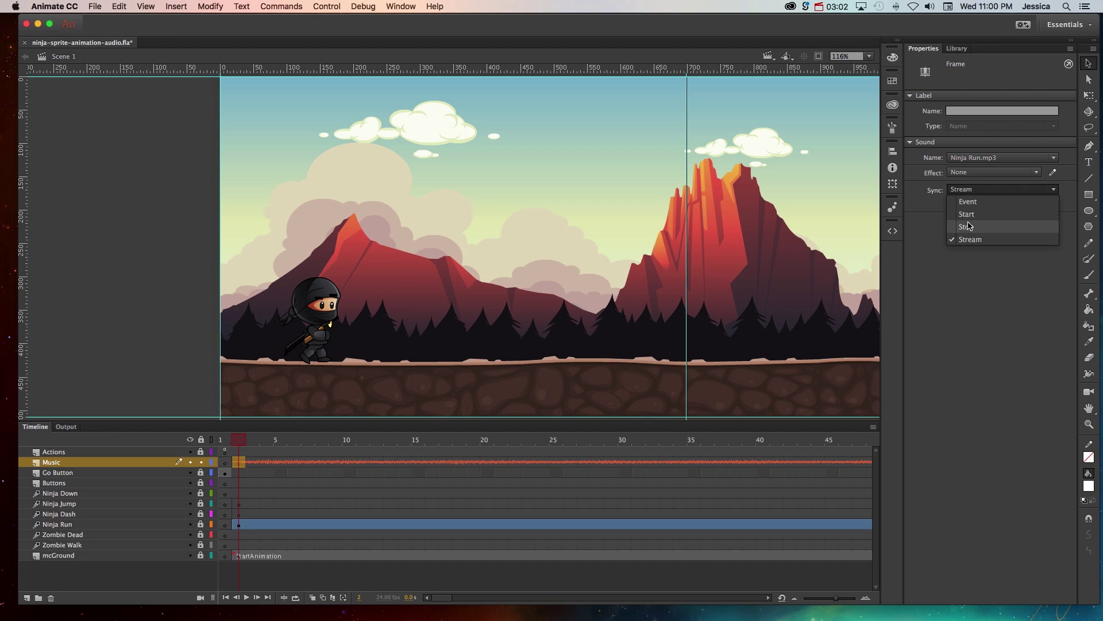
{"action": "left_click", "coordinate": [969, 202]}
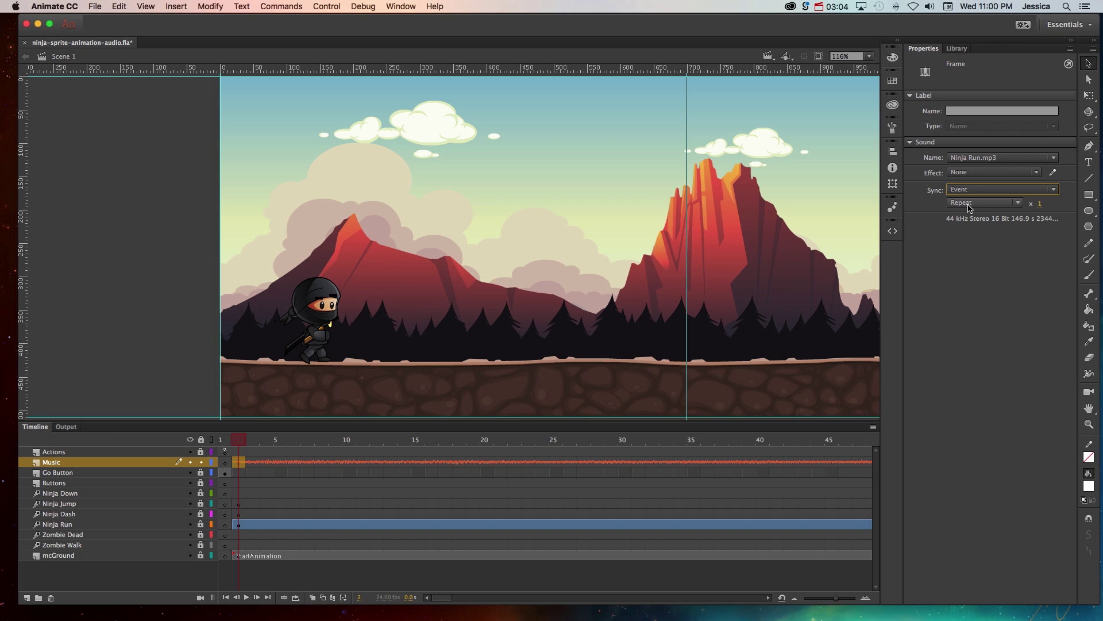
Step: Check the music's extent up to frame 200, then test the movie from its GO button and close the preview
{"action": "mouse_move", "coordinate": [240, 440]}
{"action": "left_mouse_down"}
{"action": "mouse_move", "coordinate": [760, 443]}
{"action": "mouse_move", "coordinate": [239, 456]}
{"action": "left_mouse_up"}
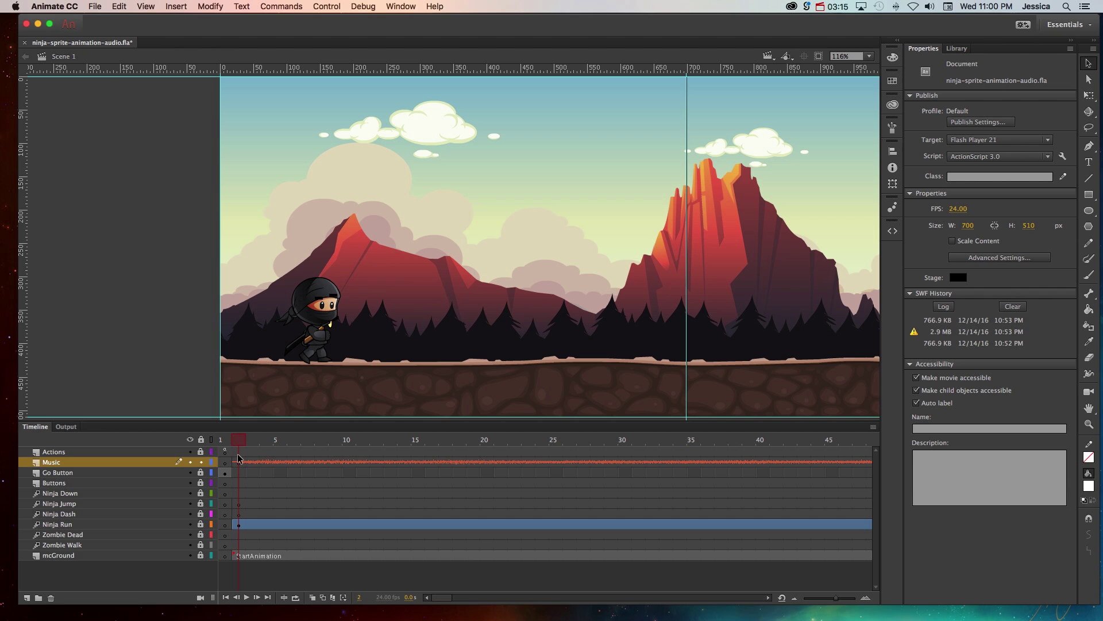
{"action": "scroll", "coordinate": [358, 463], "scroll_direction": "right", "scroll_amount": 10}
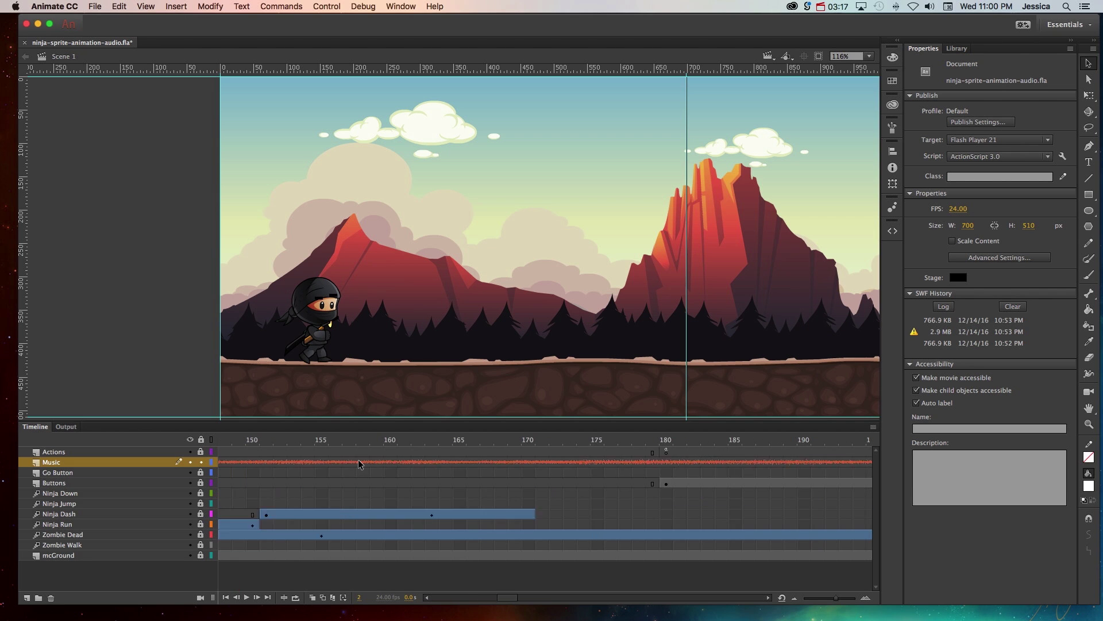
{"action": "scroll", "coordinate": [359, 463], "scroll_direction": "right", "scroll_amount": 3}
{"action": "left_click", "coordinate": [529, 441]}
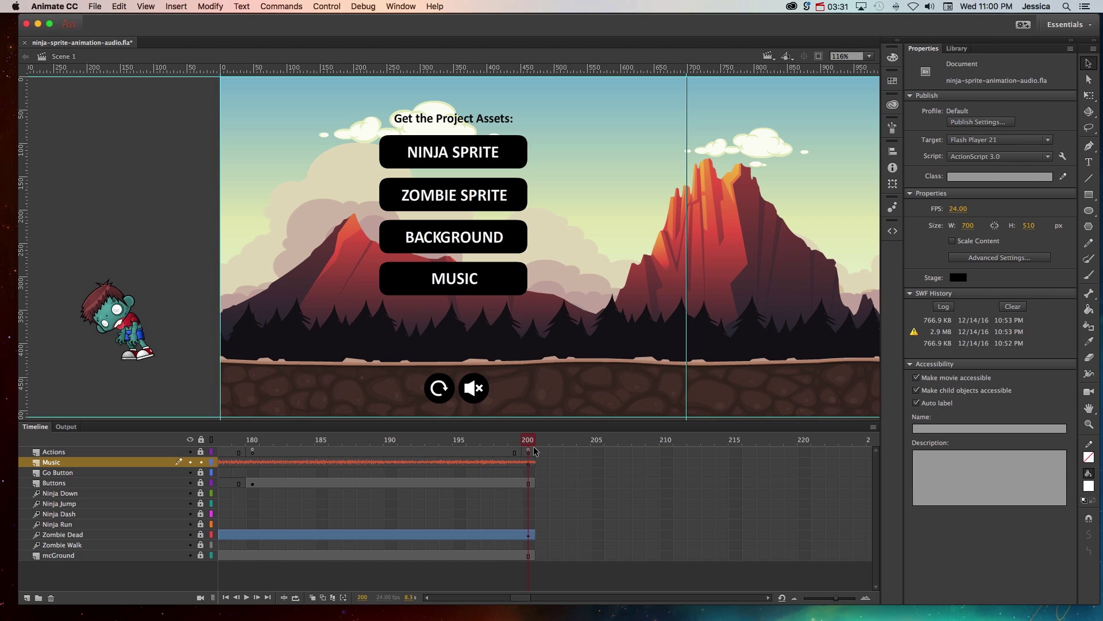
{"action": "key", "text": "super+Return"}
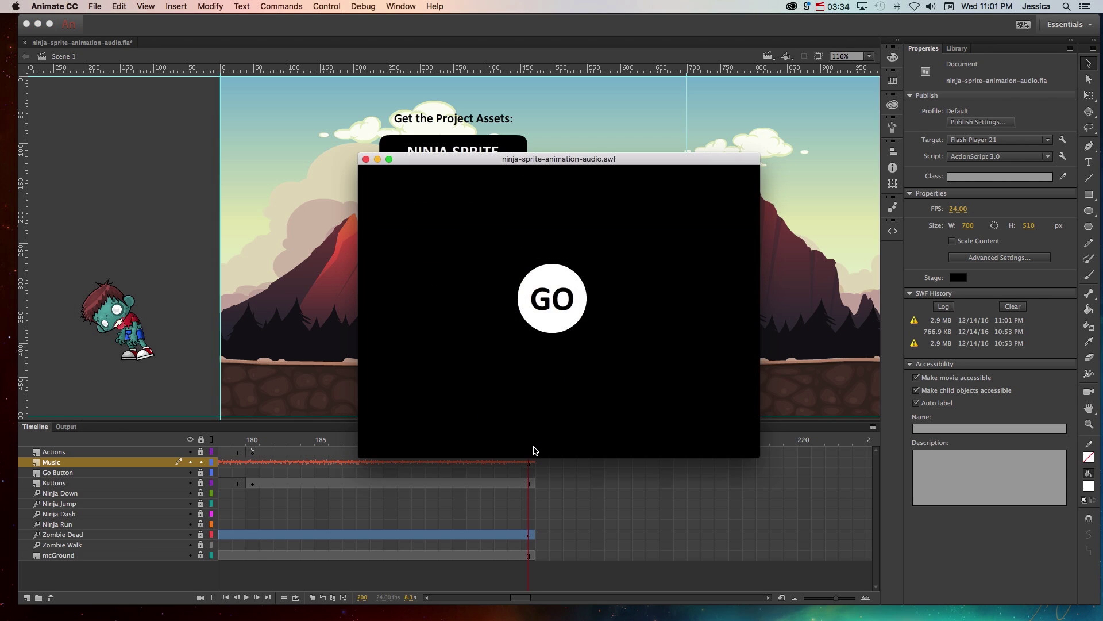
{"action": "left_click", "coordinate": [547, 313]}
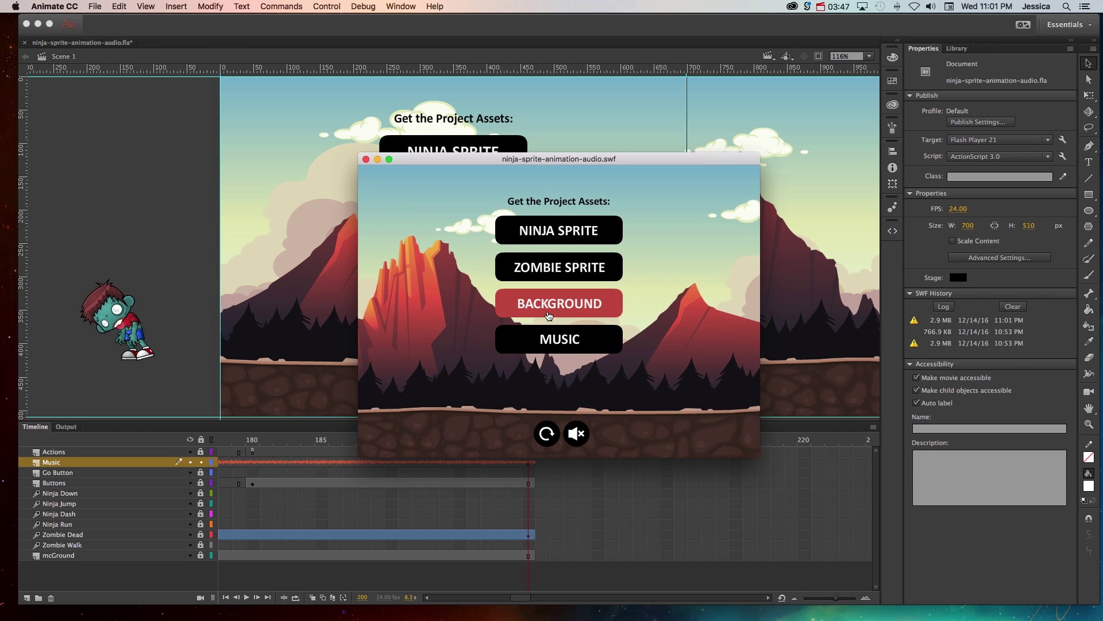
{"action": "left_click", "coordinate": [366, 159]}
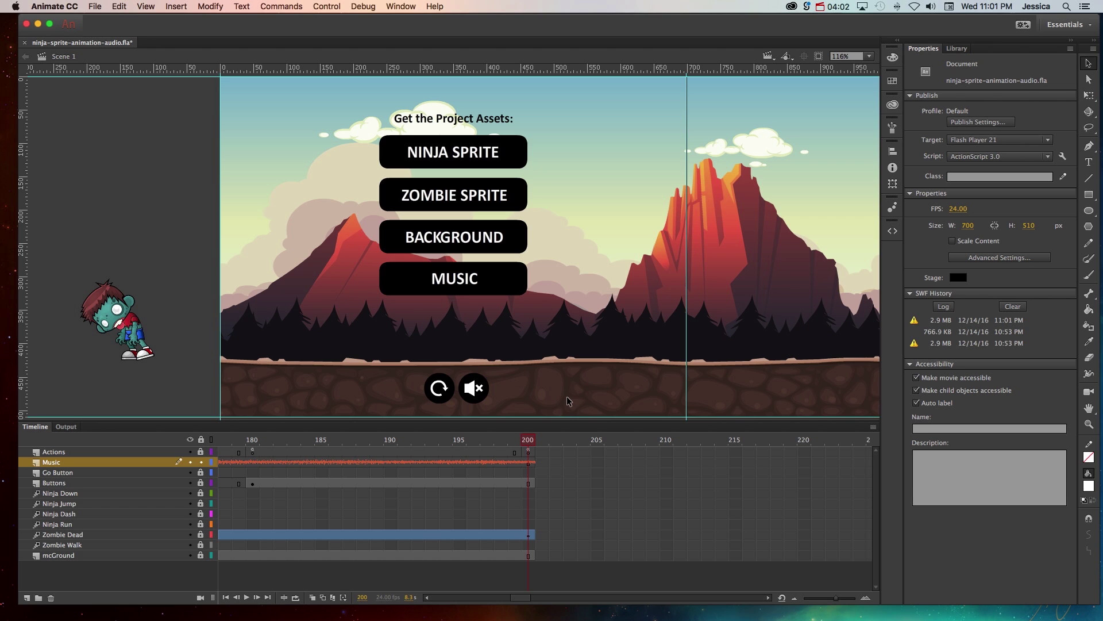
Step: Set the sync mode of the sound on the Music layer to Stream
{"action": "scroll", "coordinate": [287, 466], "scroll_direction": "left", "scroll_amount": 10}
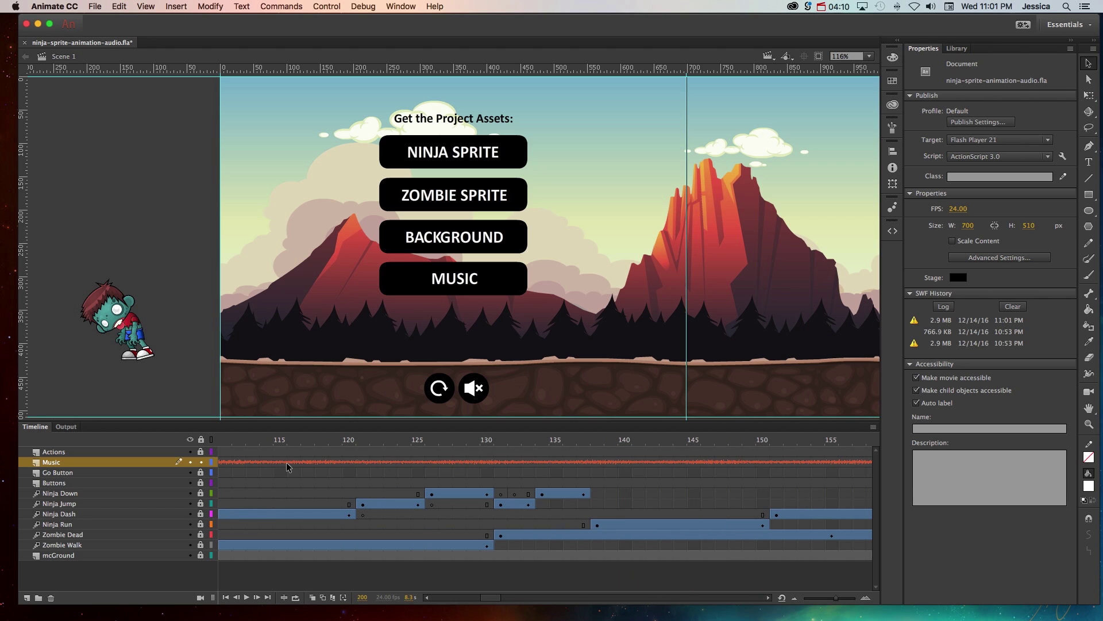
{"action": "scroll", "coordinate": [287, 466], "scroll_direction": "left", "scroll_amount": 8}
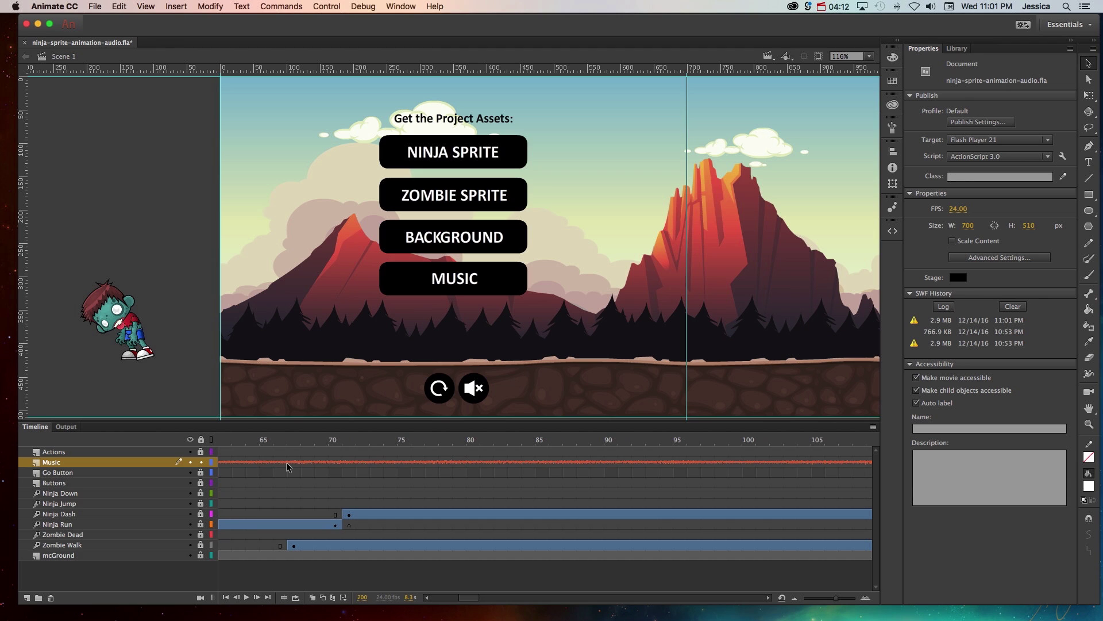
{"action": "left_click", "coordinate": [286, 462]}
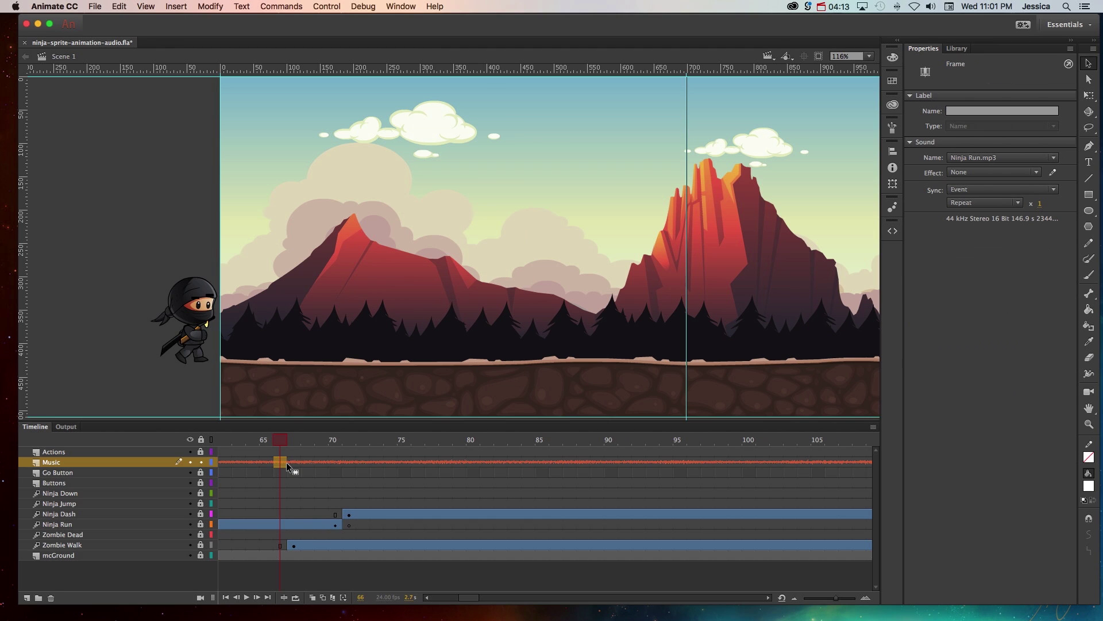
{"action": "left_click", "coordinate": [969, 191]}
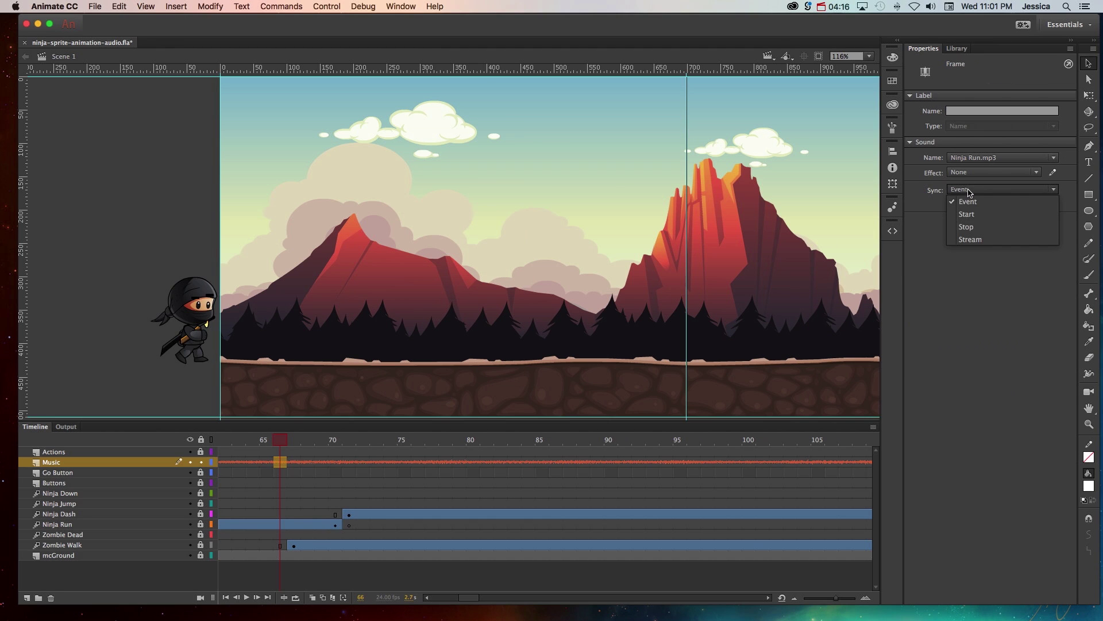
{"action": "left_click", "coordinate": [972, 237]}
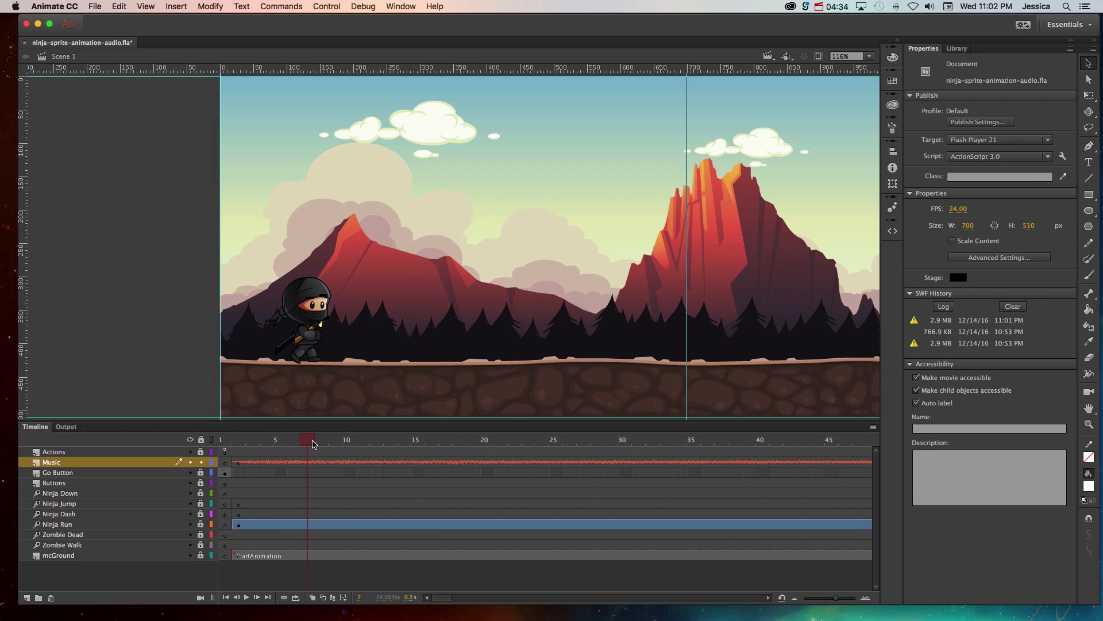
Step: Scrub and play the timeline from its early frames to listen to the streamed music in sync
{"action": "left_click_drag", "start_coordinate": [308, 443], "coordinate": [269, 447]}
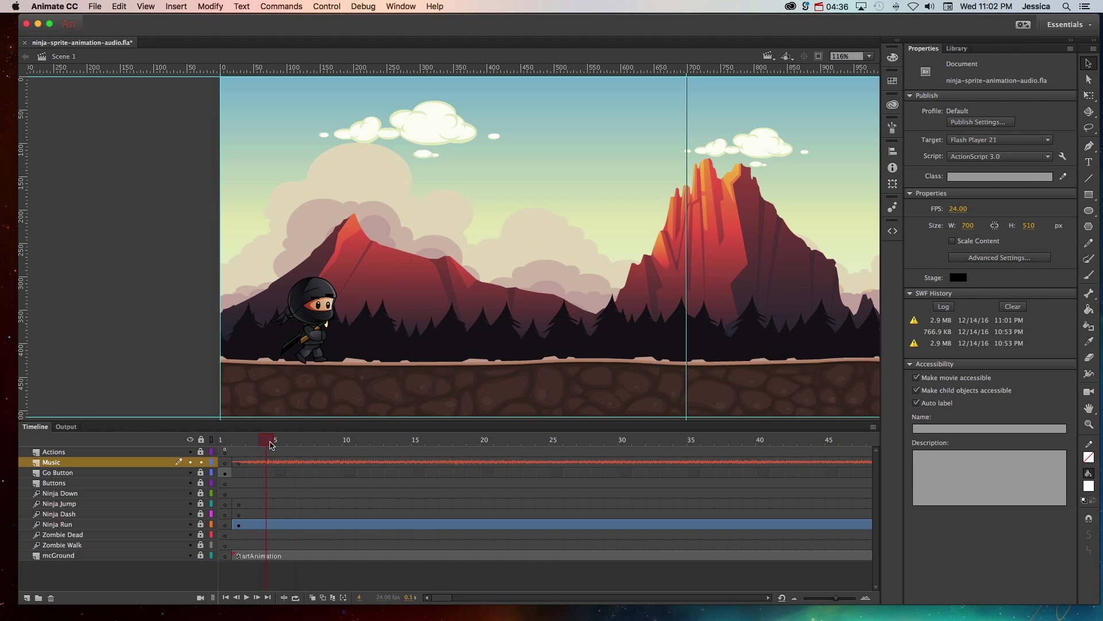
{"action": "key", "text": "Return"}
{"action": "left_click_drag", "start_coordinate": [678, 448], "coordinate": [391, 453]}
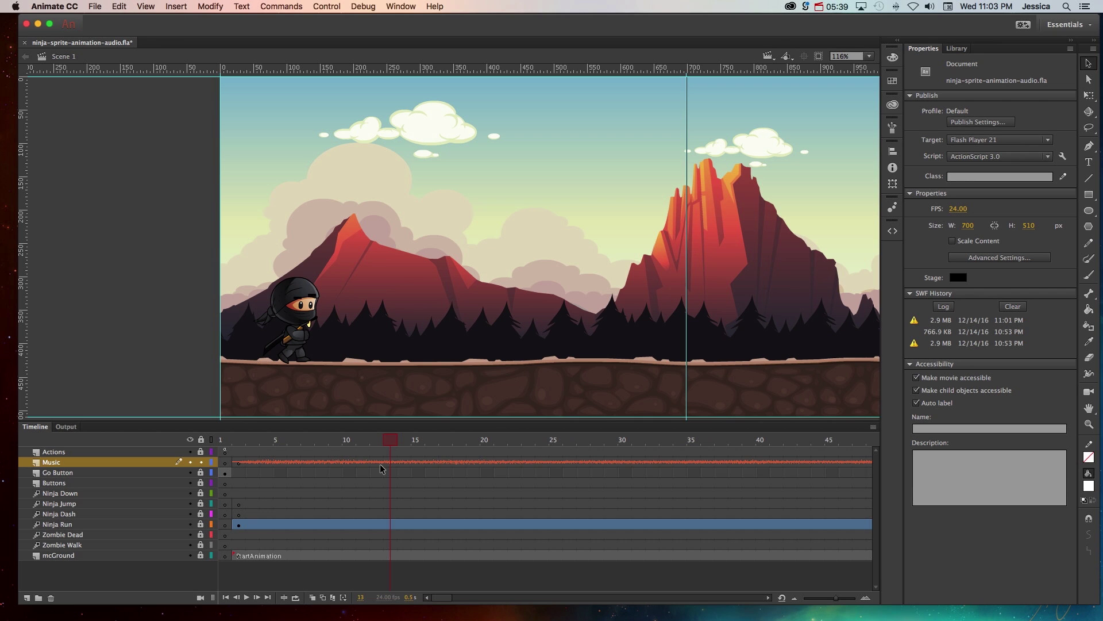
Step: Select frame 164 on the Music layer and set the effect of the Ninja Run.mp3 sound to Custom
{"action": "scroll", "coordinate": [382, 470], "scroll_direction": "right", "scroll_amount": 10}
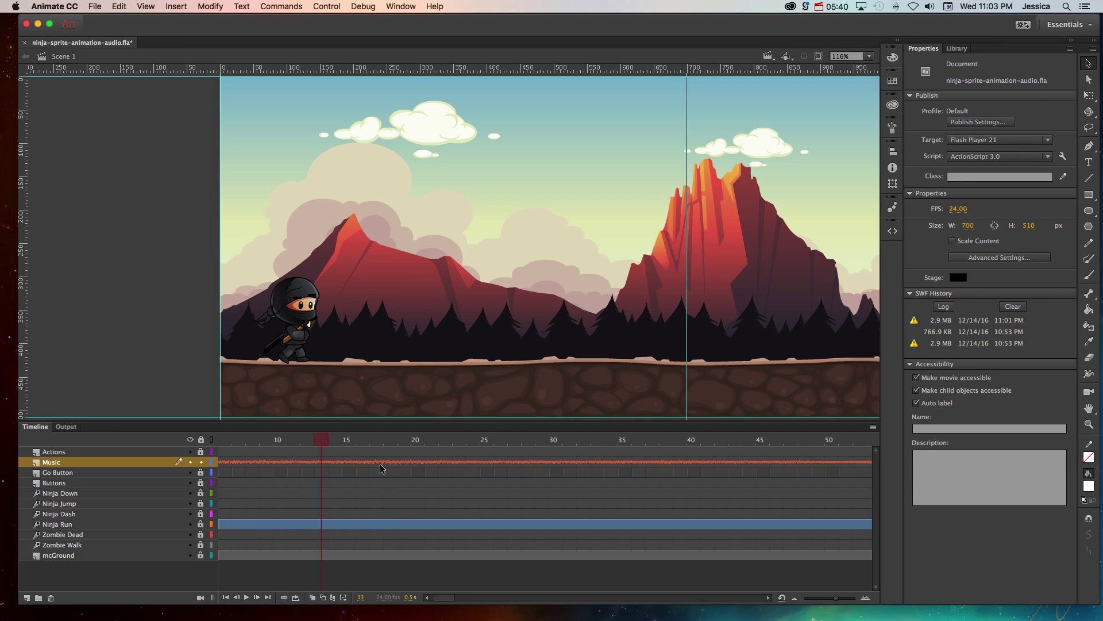
{"action": "scroll", "coordinate": [383, 470], "scroll_direction": "right", "scroll_amount": 20}
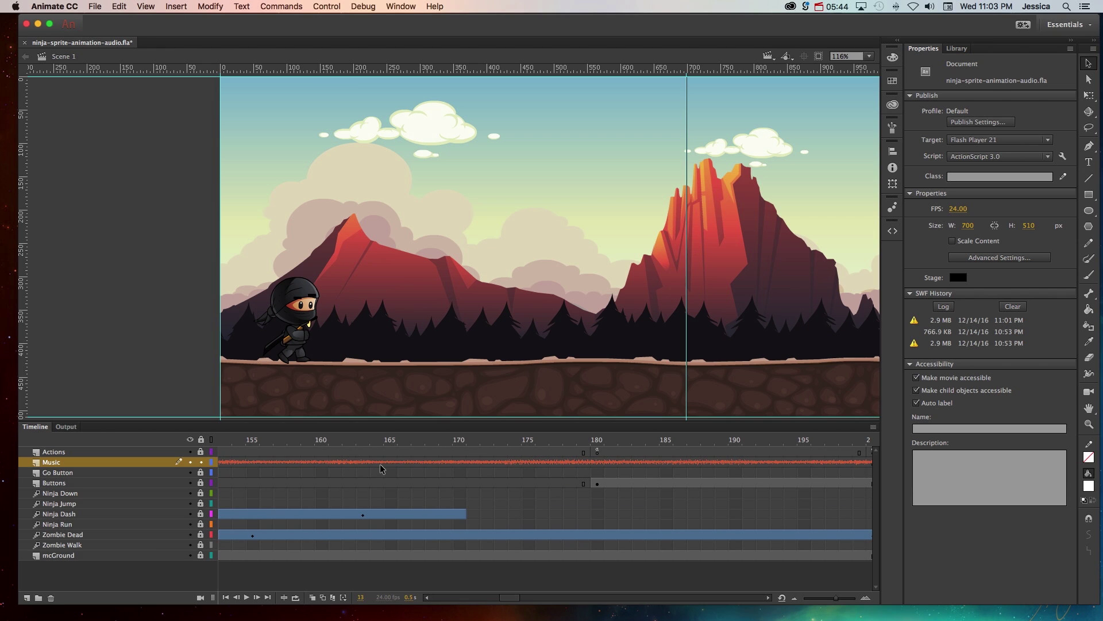
{"action": "left_click", "coordinate": [381, 463]}
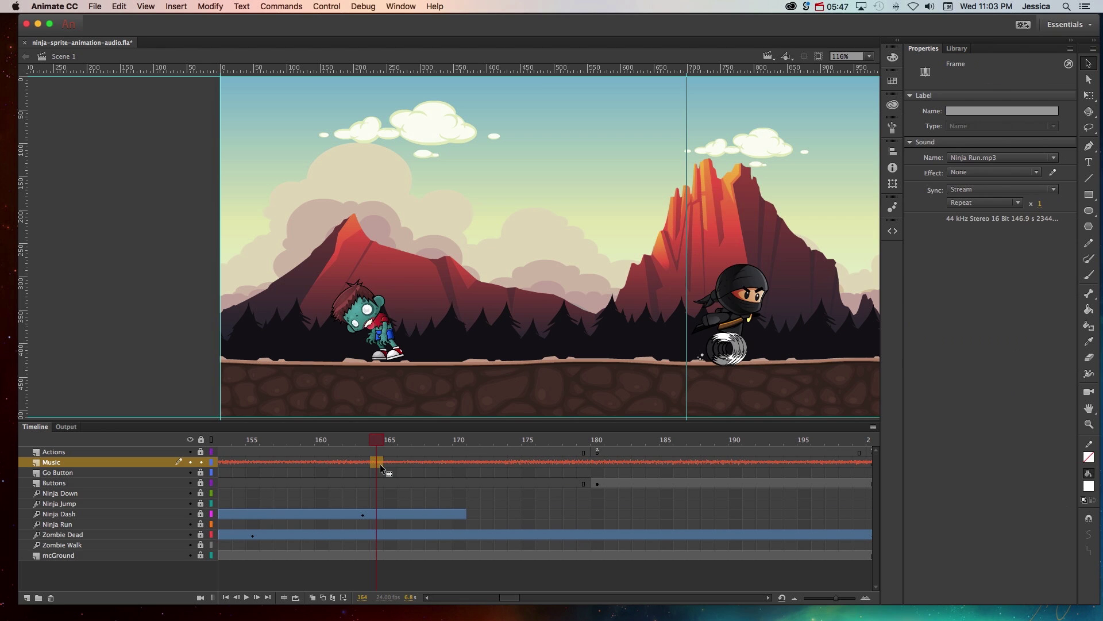
{"action": "left_click", "coordinate": [971, 173]}
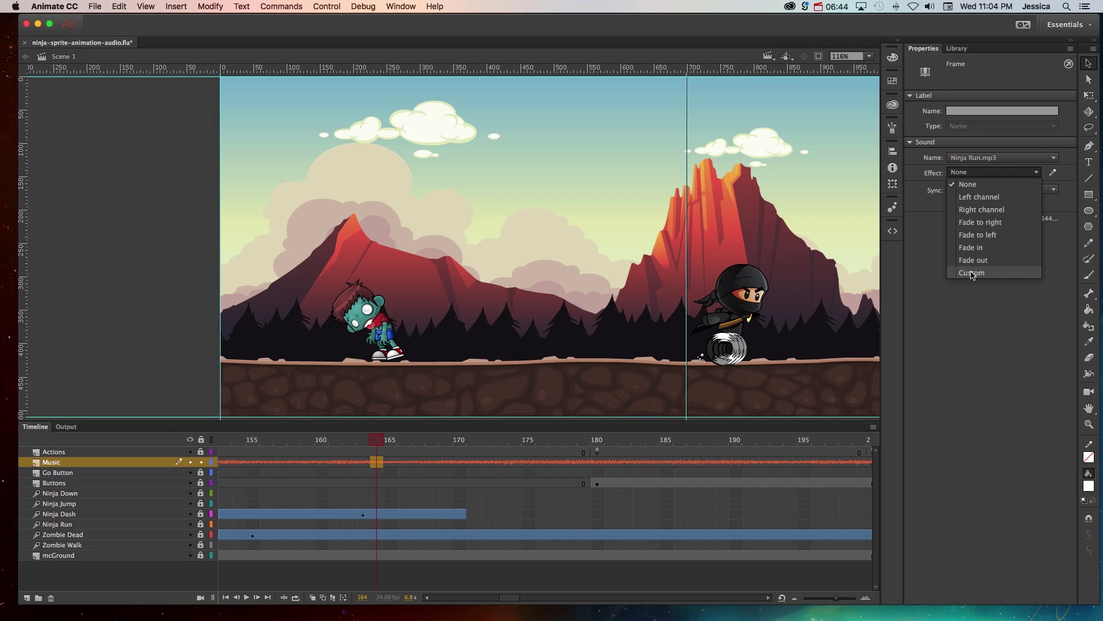
{"action": "left_click", "coordinate": [972, 273]}
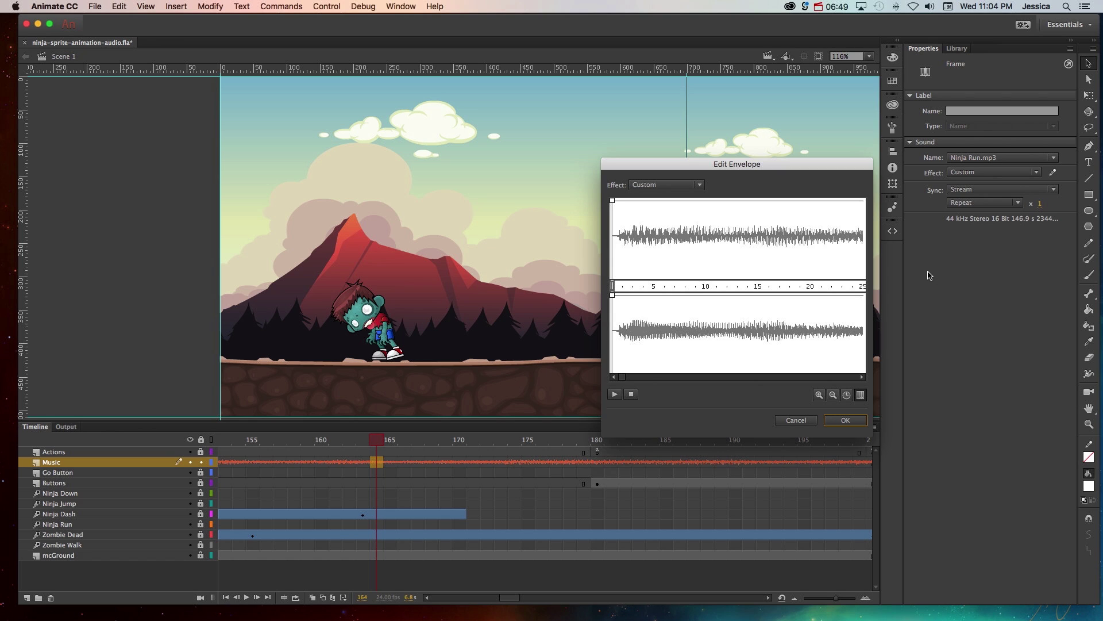
Step: Play and stop the sound in the Edit Envelope window, and zoom the waveform in and back out to examine it
{"action": "left_click", "coordinate": [614, 395]}
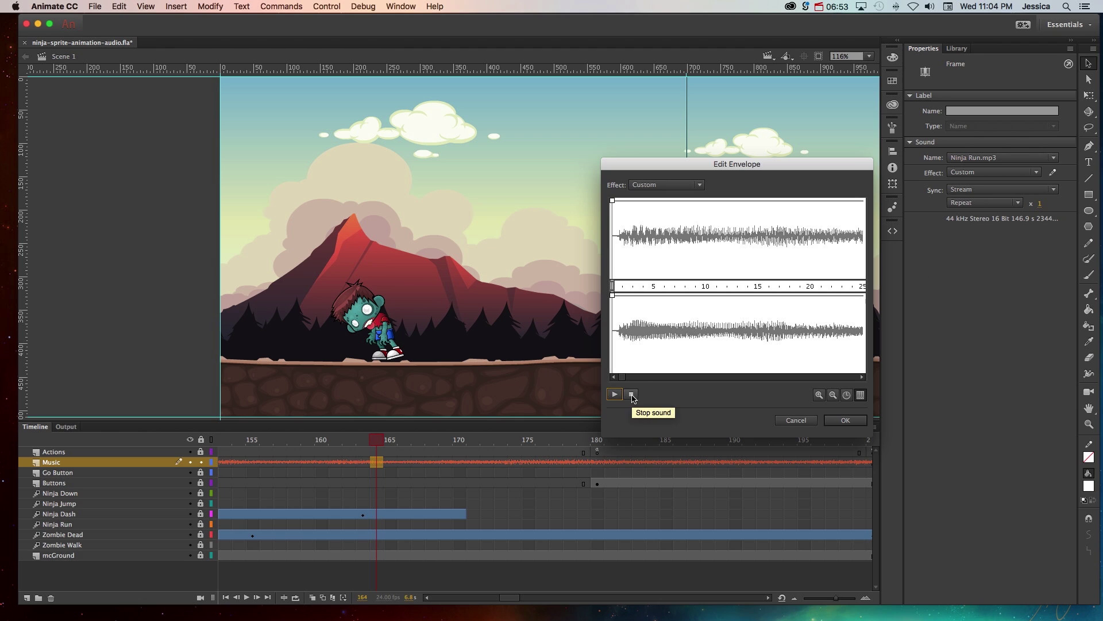
{"action": "left_click", "coordinate": [632, 395]}
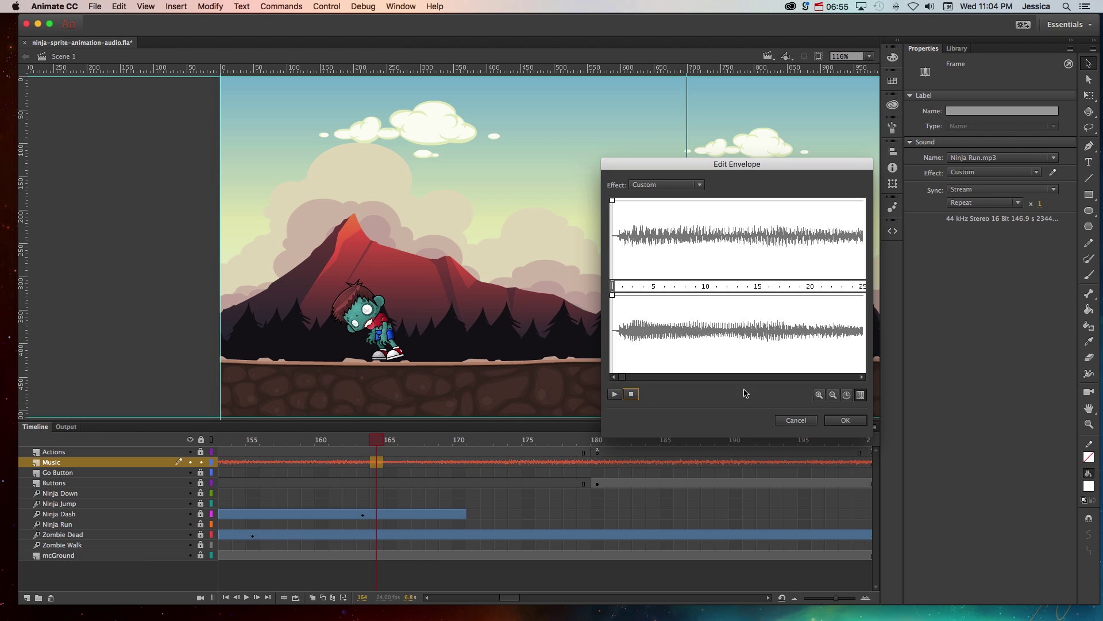
{"action": "left_click", "coordinate": [819, 395]}
{"action": "left_click", "coordinate": [820, 395]}
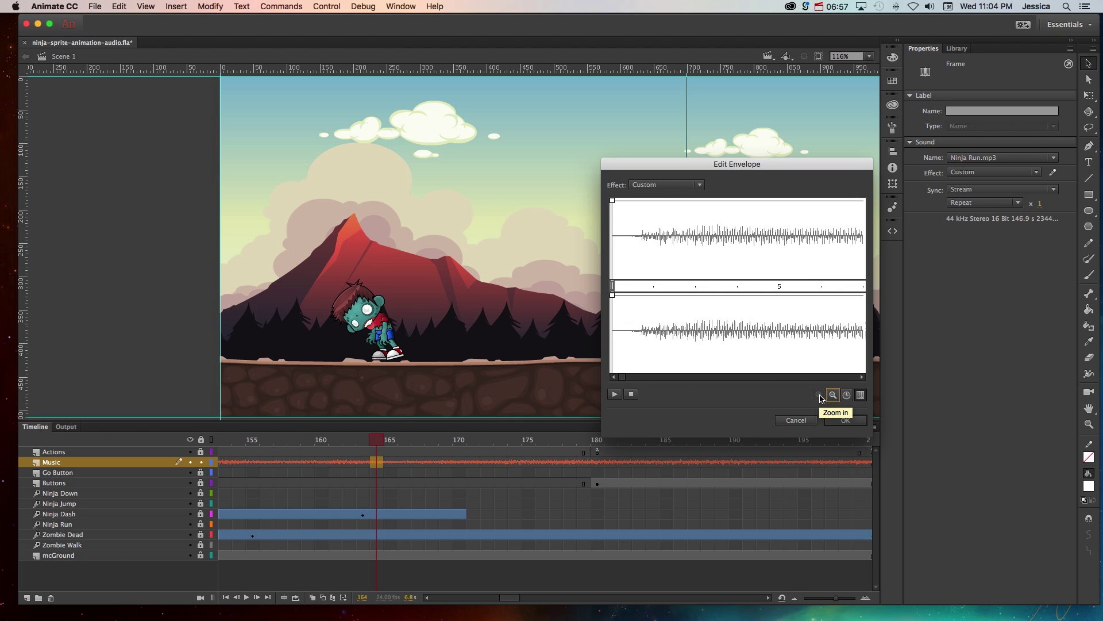
{"action": "left_click", "coordinate": [833, 396]}
{"action": "left_click", "coordinate": [832, 395]}
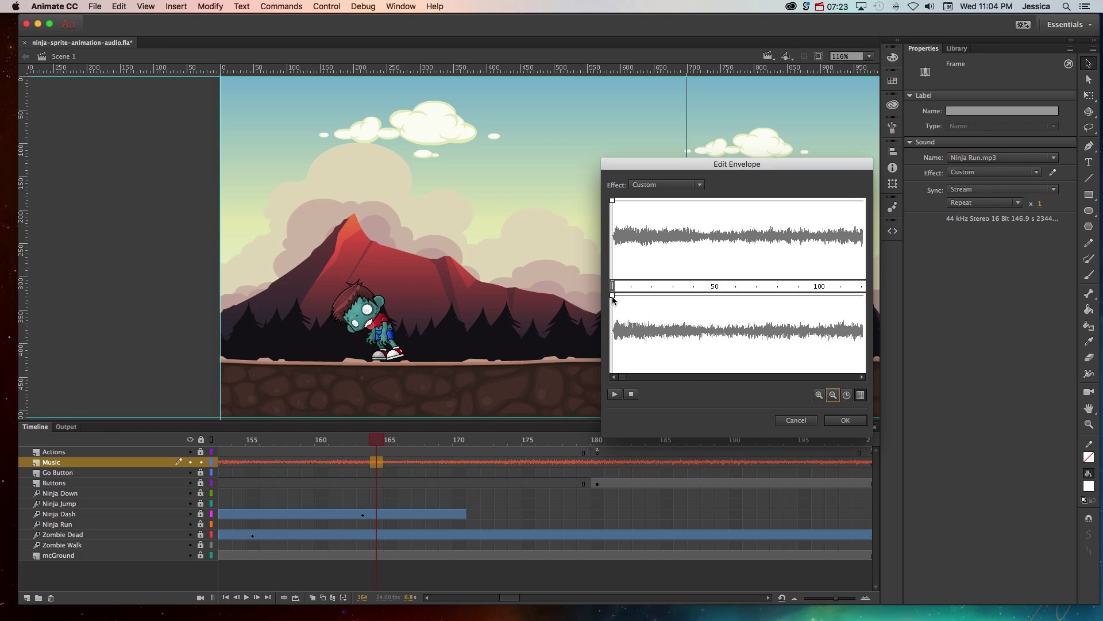
Step: Lower the starting volume handles of both channels to below the middle of their waveforms
{"action": "left_click_drag", "start_coordinate": [612, 295], "coordinate": [610, 323]}
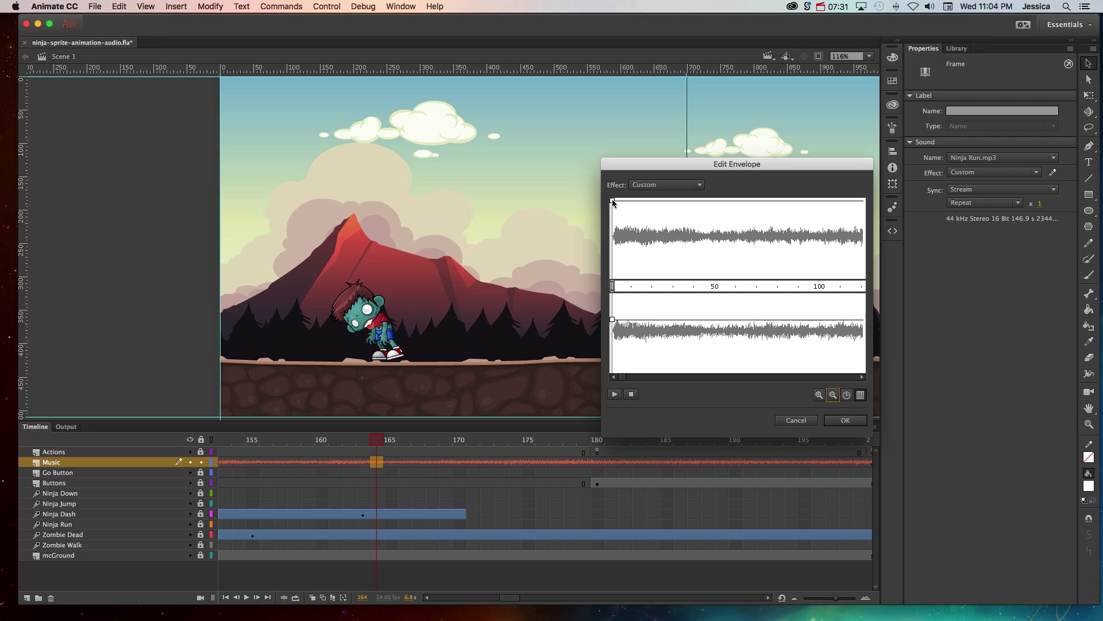
{"action": "left_click_drag", "start_coordinate": [613, 319], "coordinate": [613, 342]}
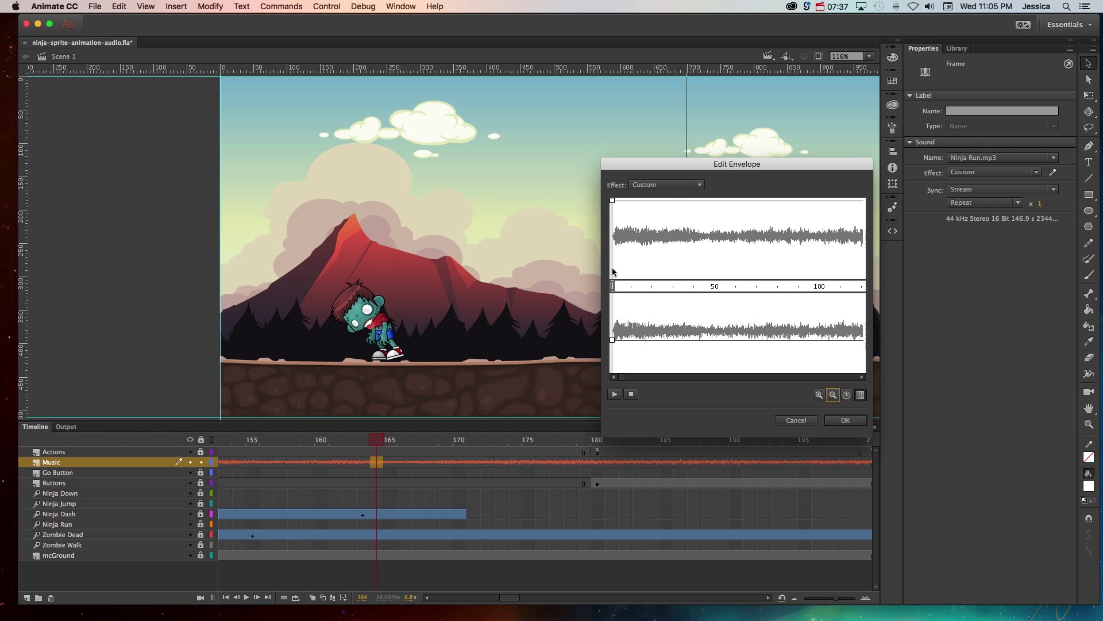
{"action": "left_click", "coordinate": [613, 201]}
{"action": "left_click_drag", "start_coordinate": [614, 202], "coordinate": [609, 248]}
Step: Add envelope points near frames 22 and 52, raising the first and lowering the second in the upper channel
{"action": "left_click", "coordinate": [658, 246]}
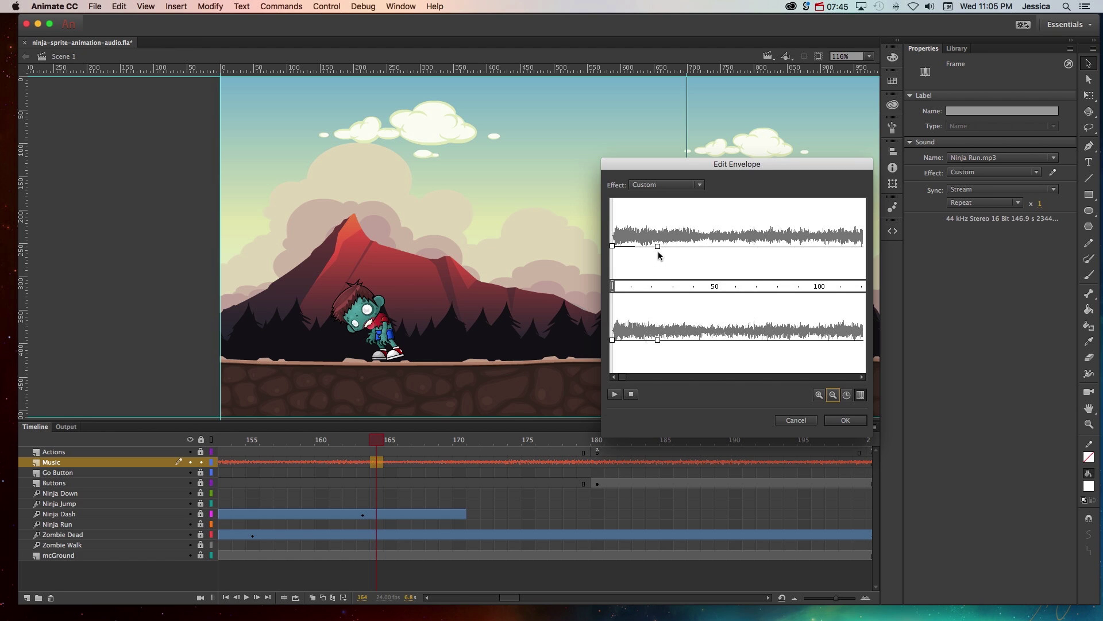
{"action": "left_click_drag", "start_coordinate": [657, 247], "coordinate": [657, 214]}
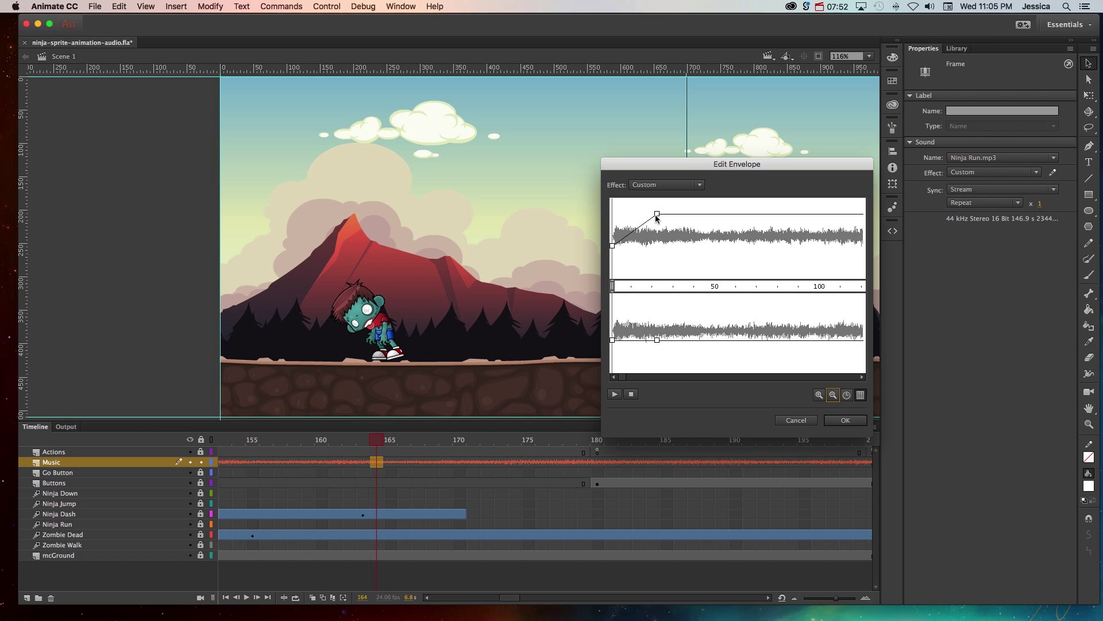
{"action": "left_click", "coordinate": [721, 214]}
{"action": "left_click_drag", "start_coordinate": [721, 216], "coordinate": [719, 260]}
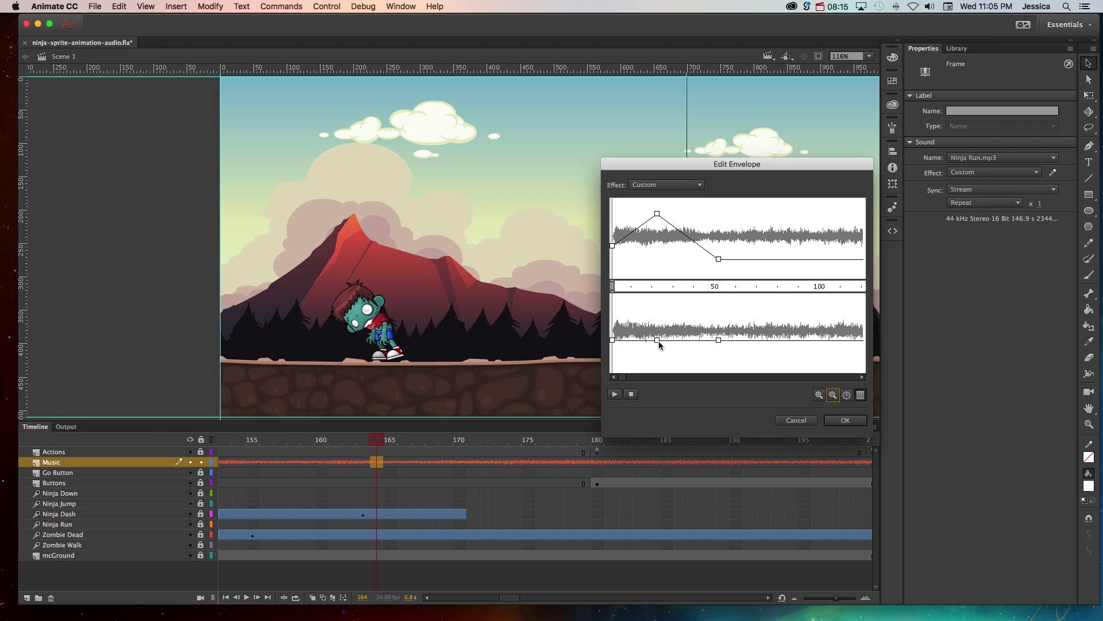
Step: Raise both added points in the lower channel, then trim the sound's start to about frame 50 and apply the envelope
{"action": "left_click_drag", "start_coordinate": [656, 339], "coordinate": [660, 316]}
{"action": "left_click_drag", "start_coordinate": [718, 340], "coordinate": [716, 301]}
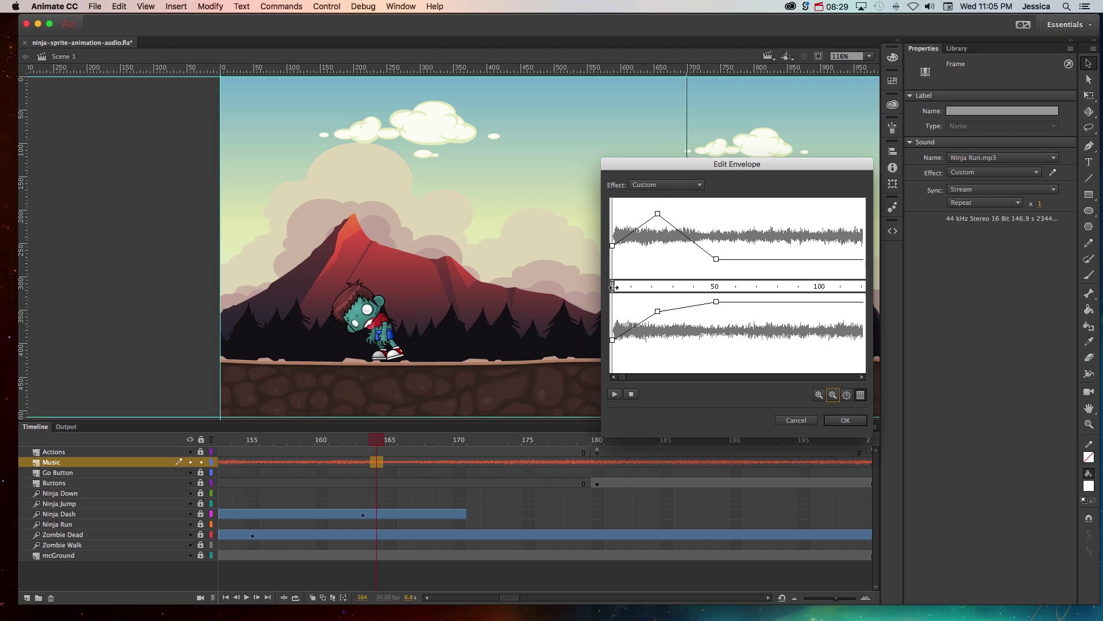
{"action": "left_click_drag", "start_coordinate": [612, 286], "coordinate": [715, 286]}
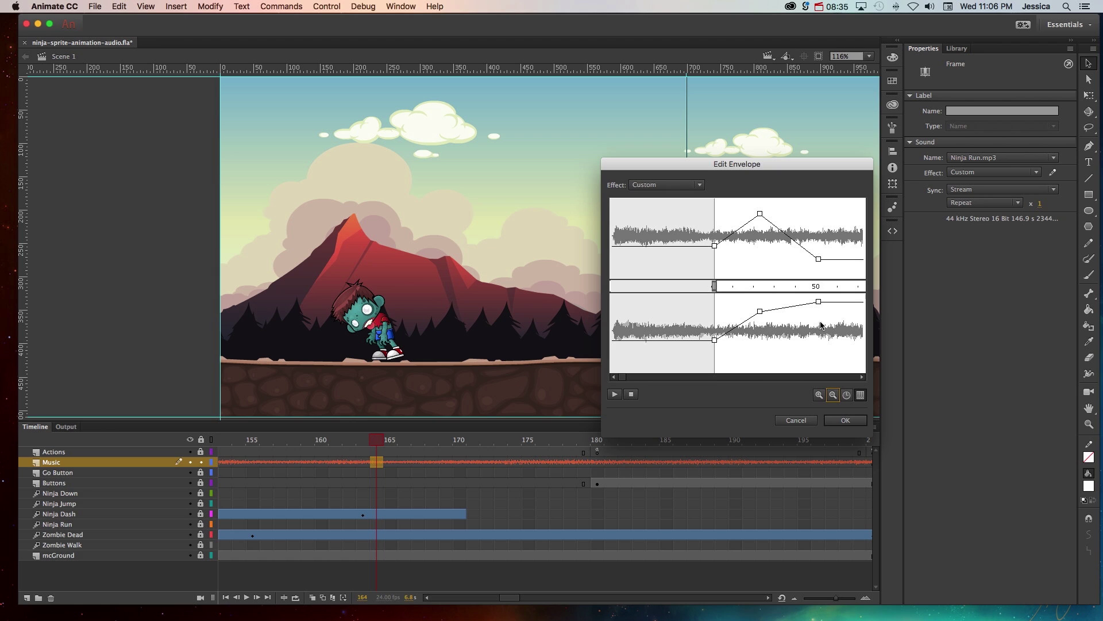
{"action": "left_click", "coordinate": [846, 420]}
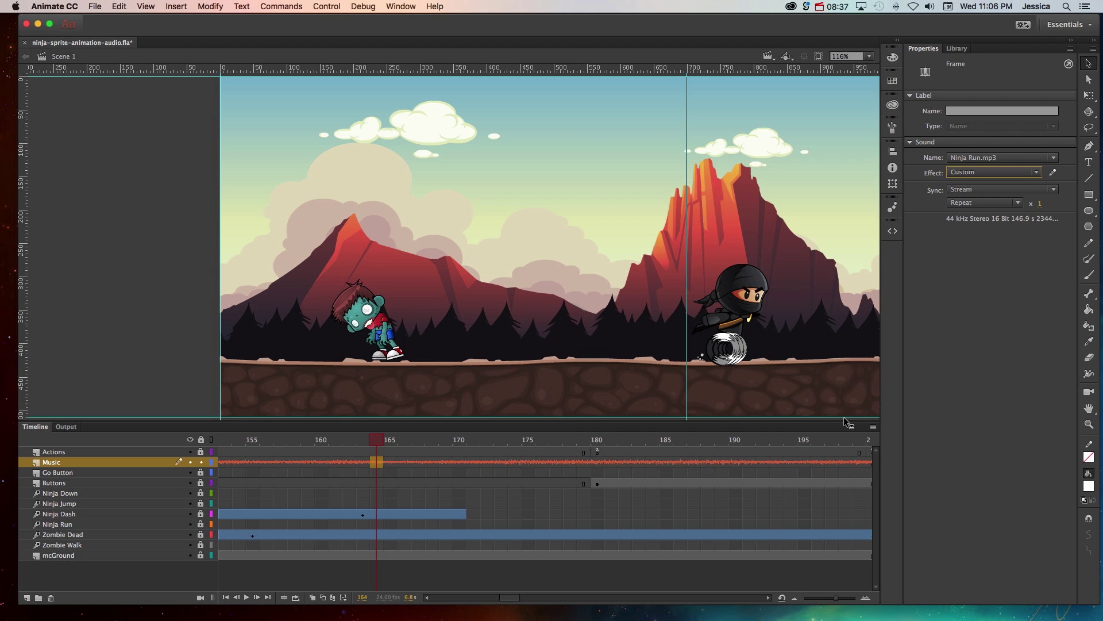
Step: Return the playhead to frame 2 on the timeline, then move it to frame 180 where the asset buttons appear
{"action": "key", "text": "shift+comma"}
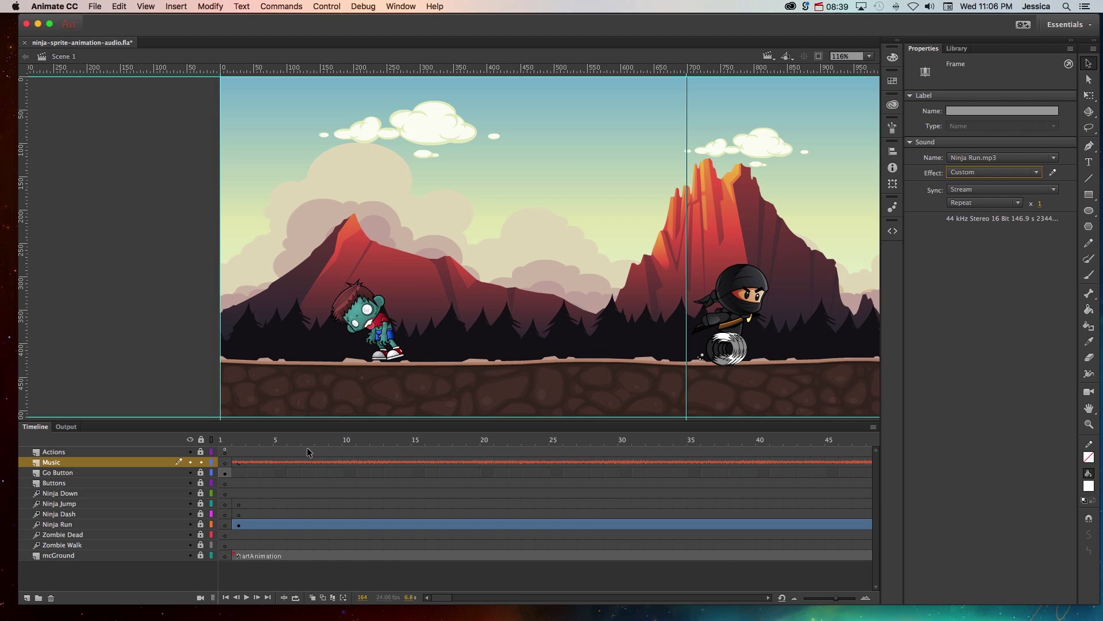
{"action": "left_click", "coordinate": [244, 446]}
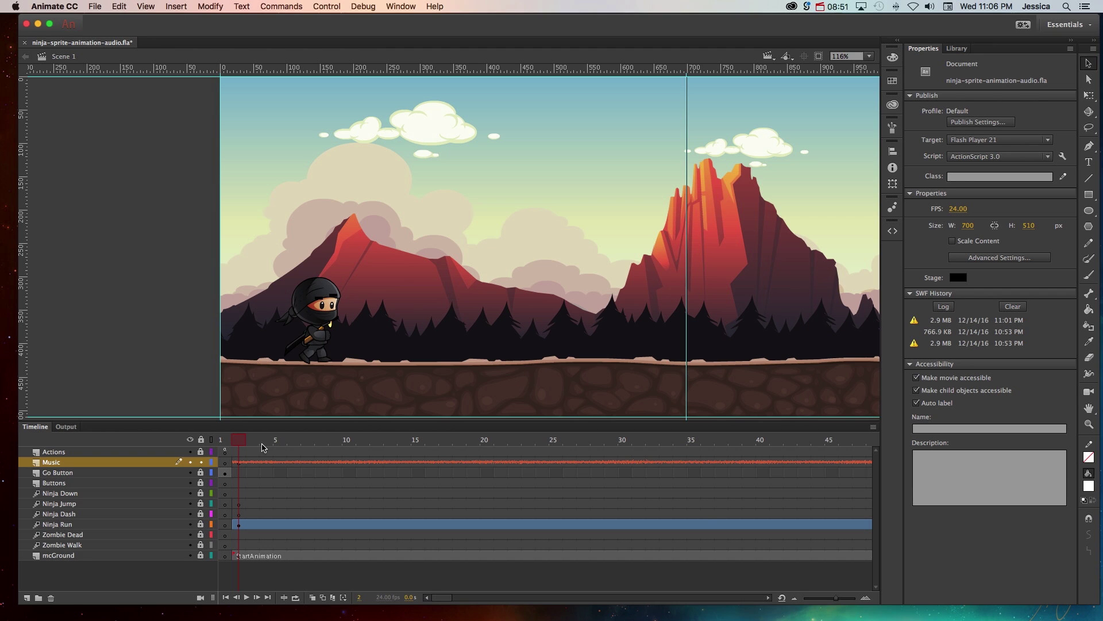
{"action": "scroll", "coordinate": [264, 448], "scroll_direction": "right", "scroll_amount": 15}
{"action": "scroll", "coordinate": [267, 450], "scroll_direction": "right", "scroll_amount": 20}
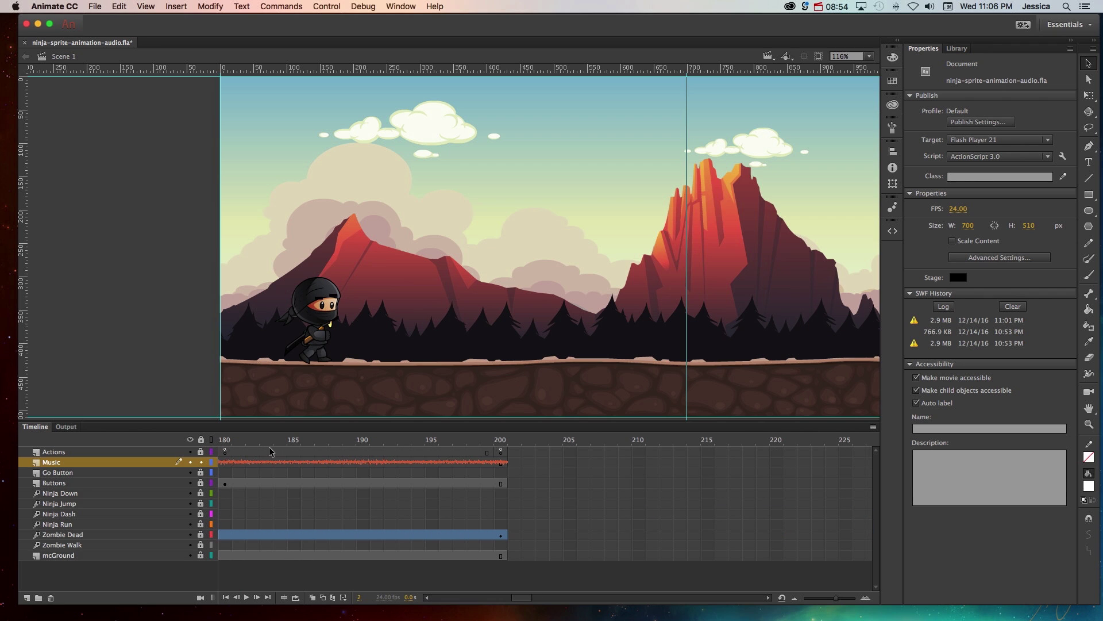
{"action": "left_click", "coordinate": [225, 443]}
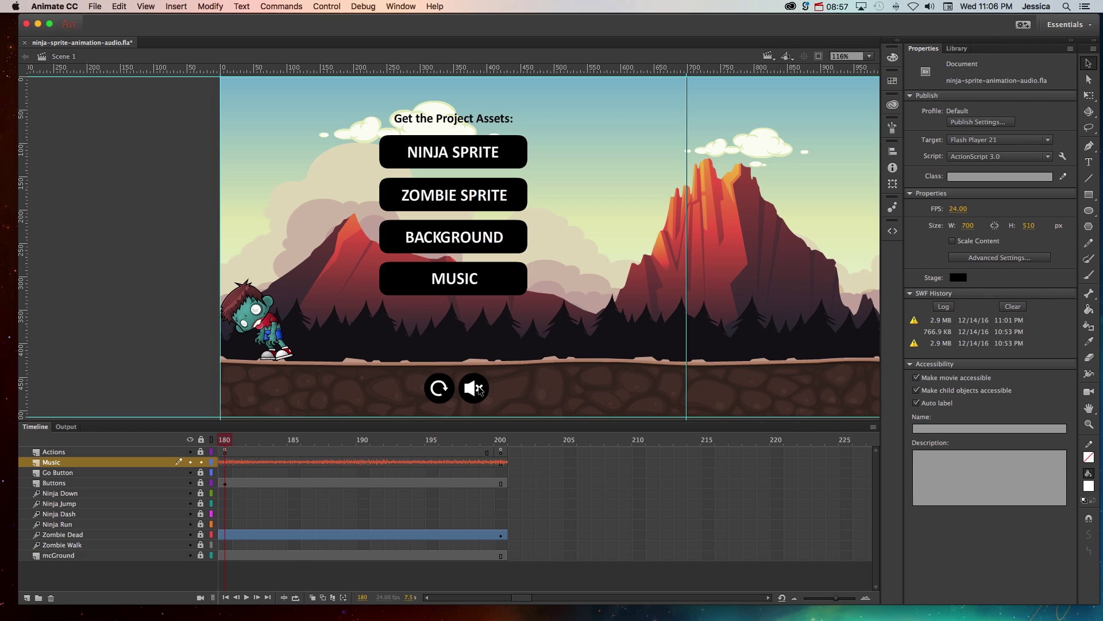
Step: Unlock the Buttons layer, select the MusicStop_btn mute button, and view the Audio and Video code snippets for ActionScript
{"action": "left_click", "coordinate": [201, 482]}
{"action": "left_click", "coordinate": [483, 393]}
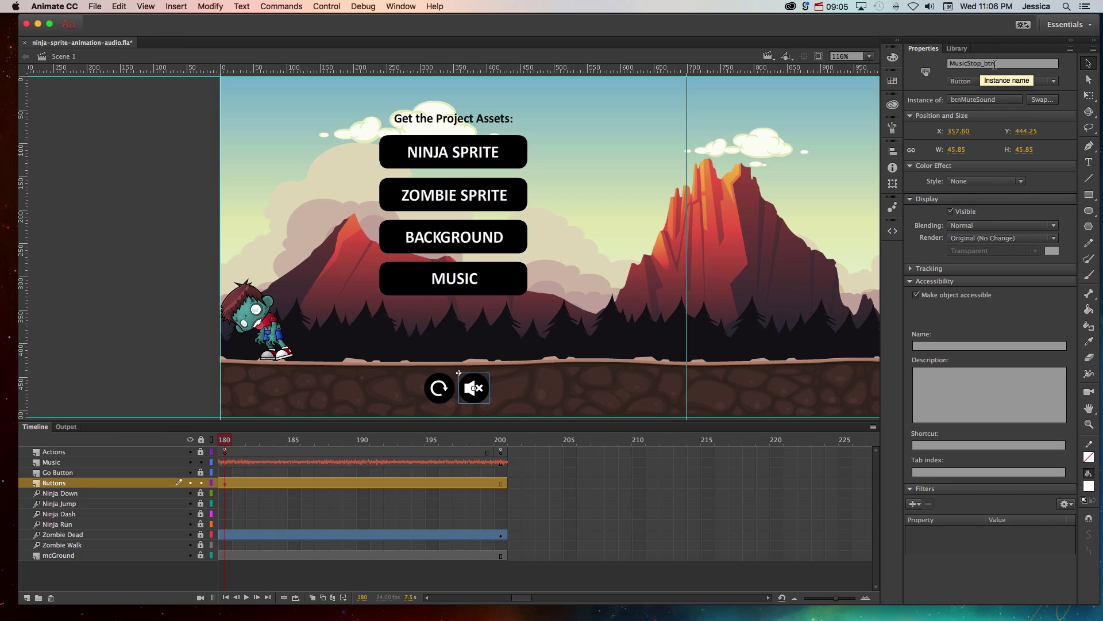
{"action": "left_click", "coordinate": [894, 232]}
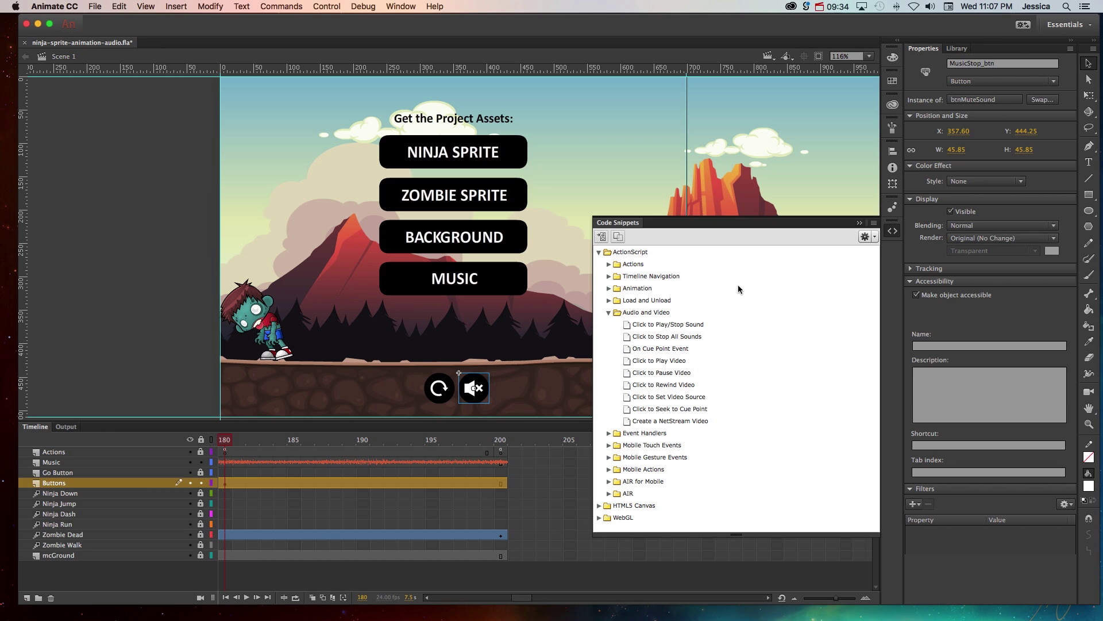
{"action": "left_click", "coordinate": [893, 230]}
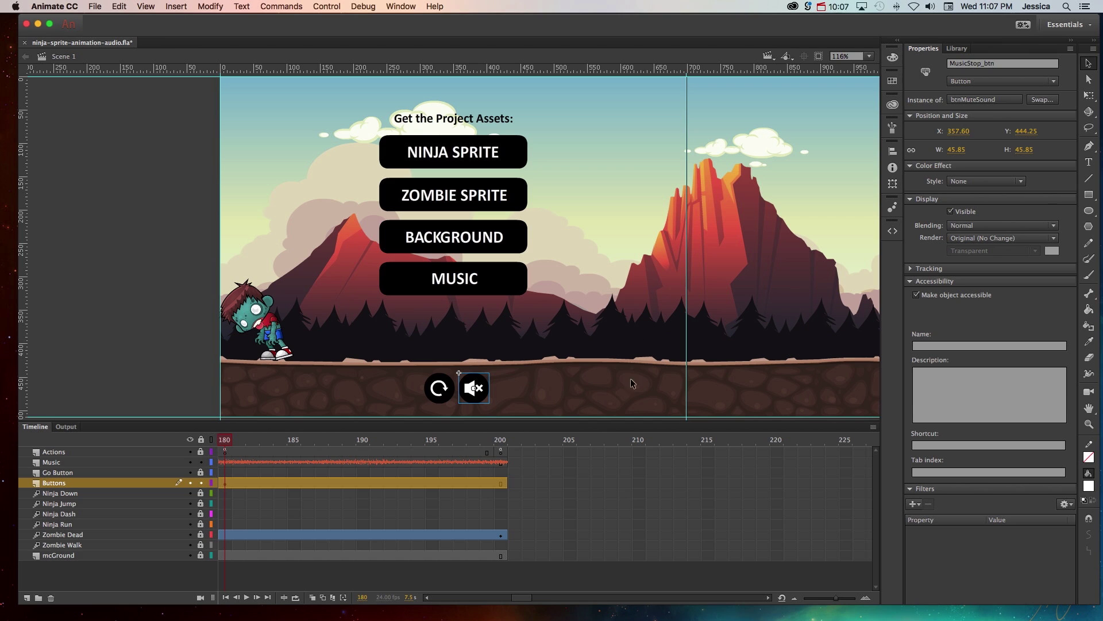
Step: Select frame 198 on the Music layer and set the sound's sync mode to Event
{"action": "left_click", "coordinate": [473, 462]}
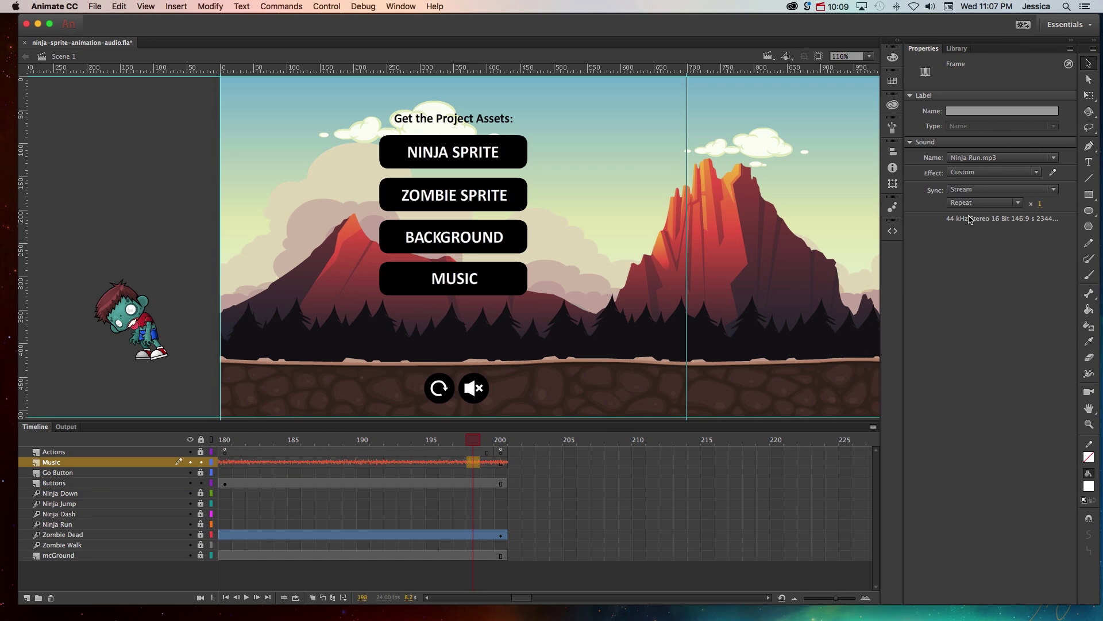
{"action": "left_click", "coordinate": [967, 189]}
{"action": "left_click", "coordinate": [966, 200]}
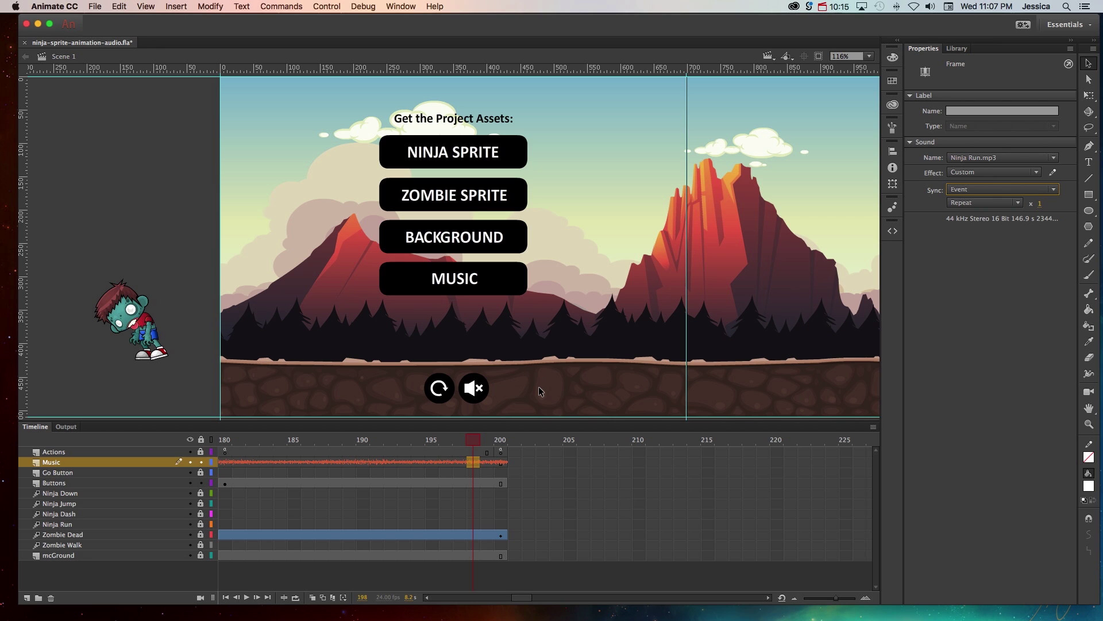
Step: Test the movie from its GO button, try the mute and replay buttons, and close the preview
{"action": "key", "text": "super+Return"}
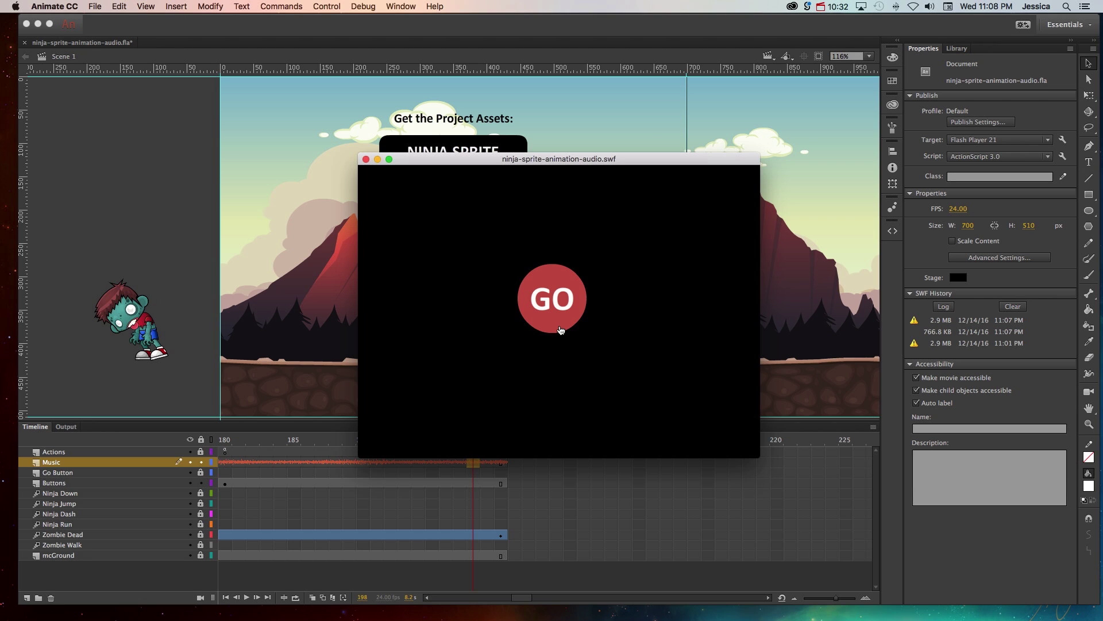
{"action": "left_click", "coordinate": [560, 328]}
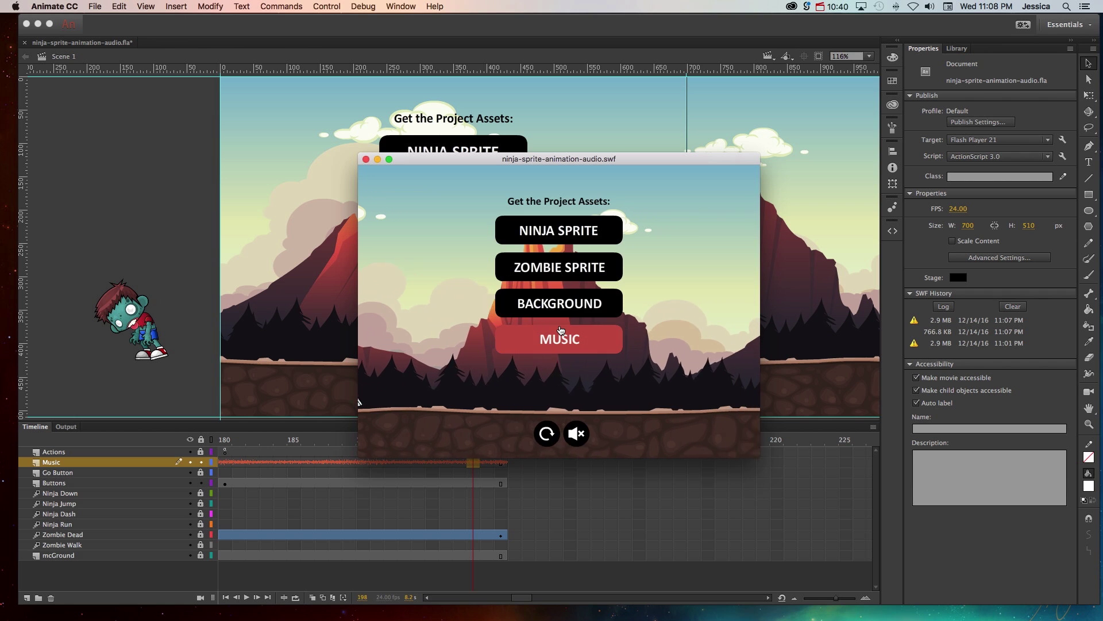
{"action": "left_click", "coordinate": [577, 435]}
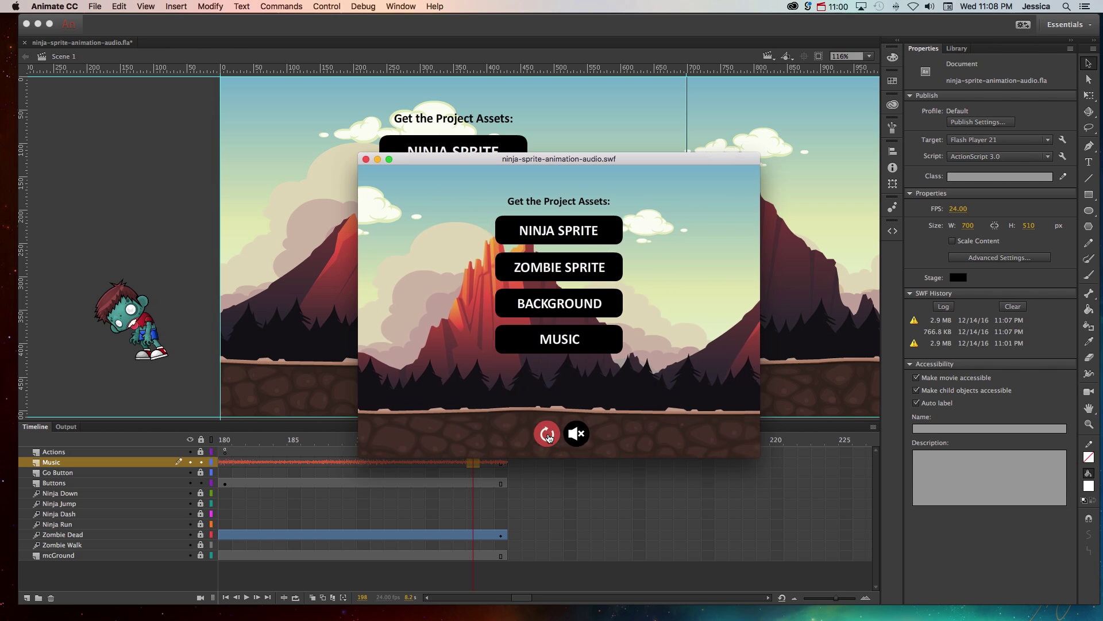
{"action": "left_click", "coordinate": [548, 435]}
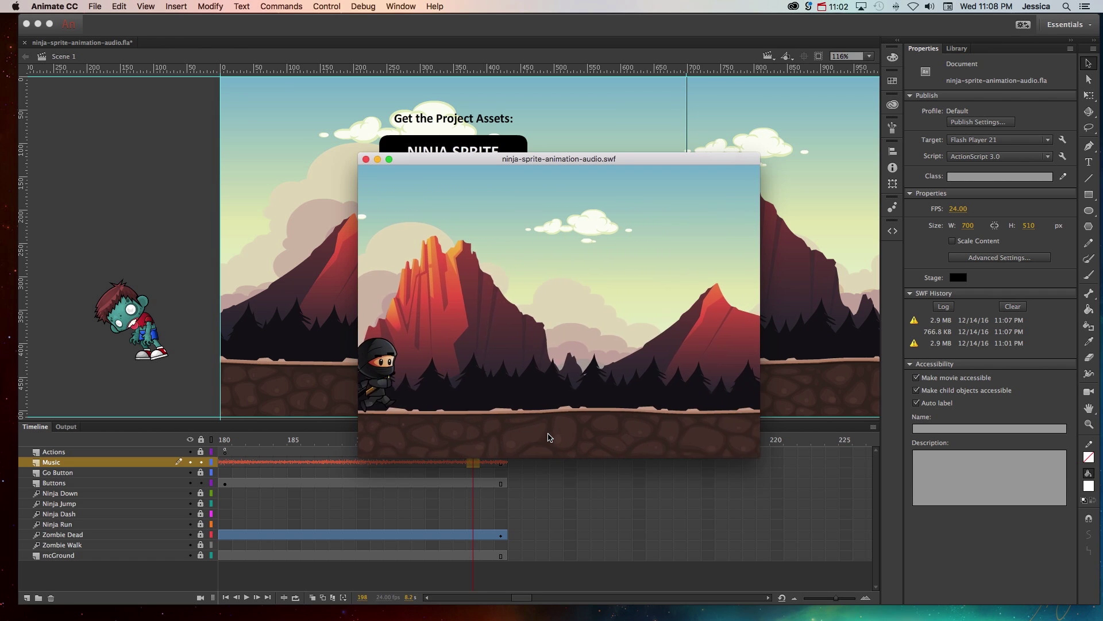
{"action": "left_click", "coordinate": [365, 159]}
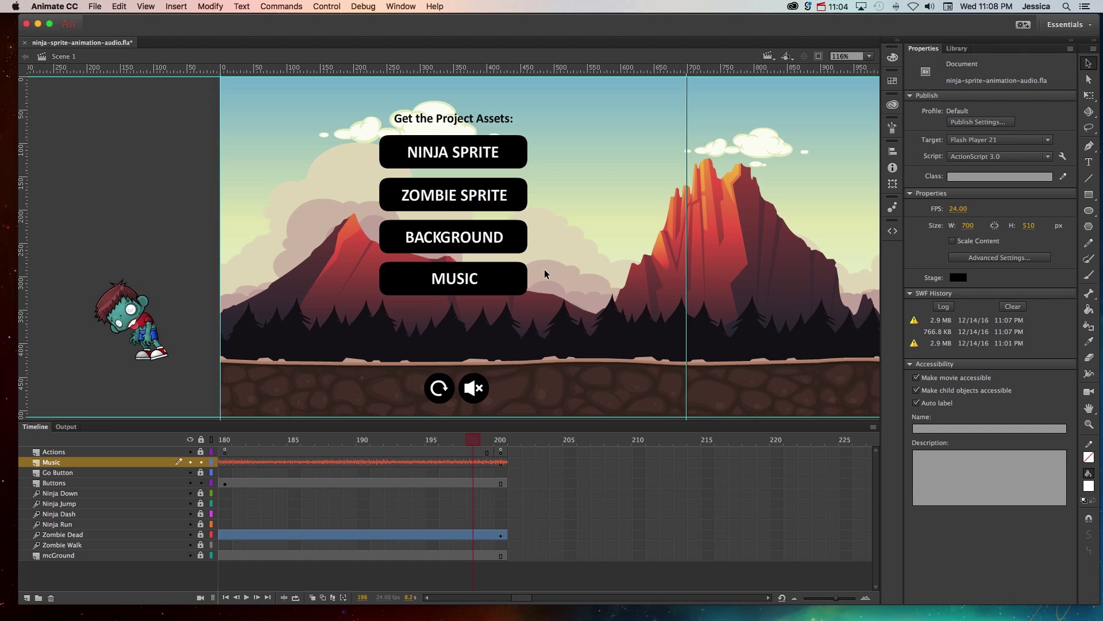